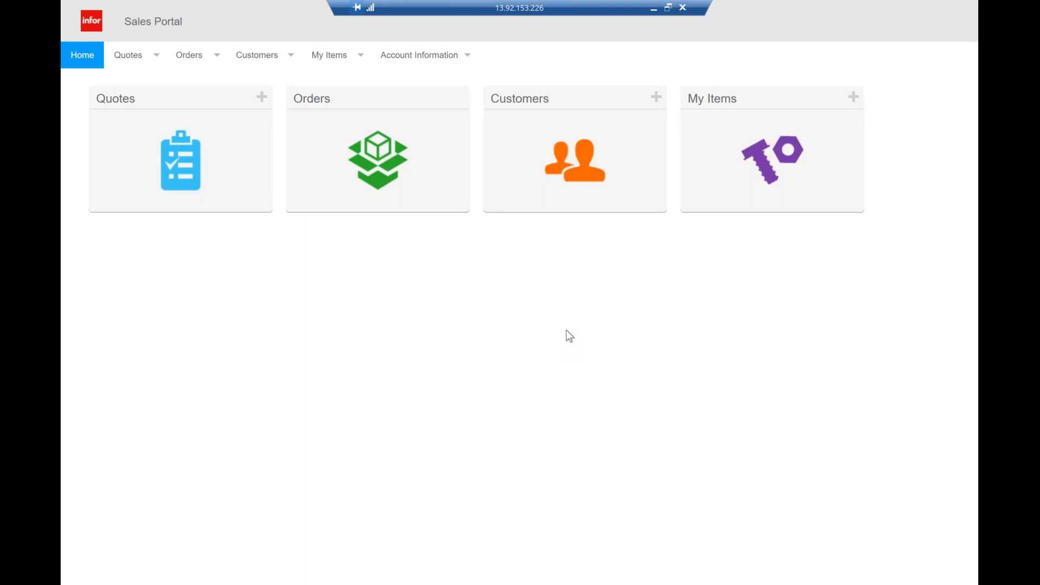
- Create a new quote and set its location to Dublin Office
left_click(176, 160)
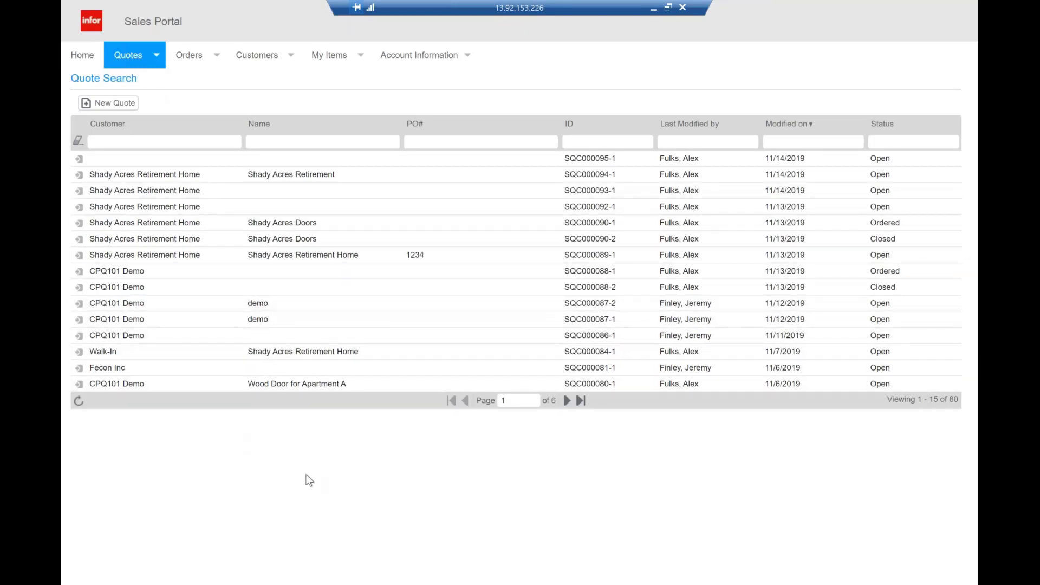
left_click(92, 102)
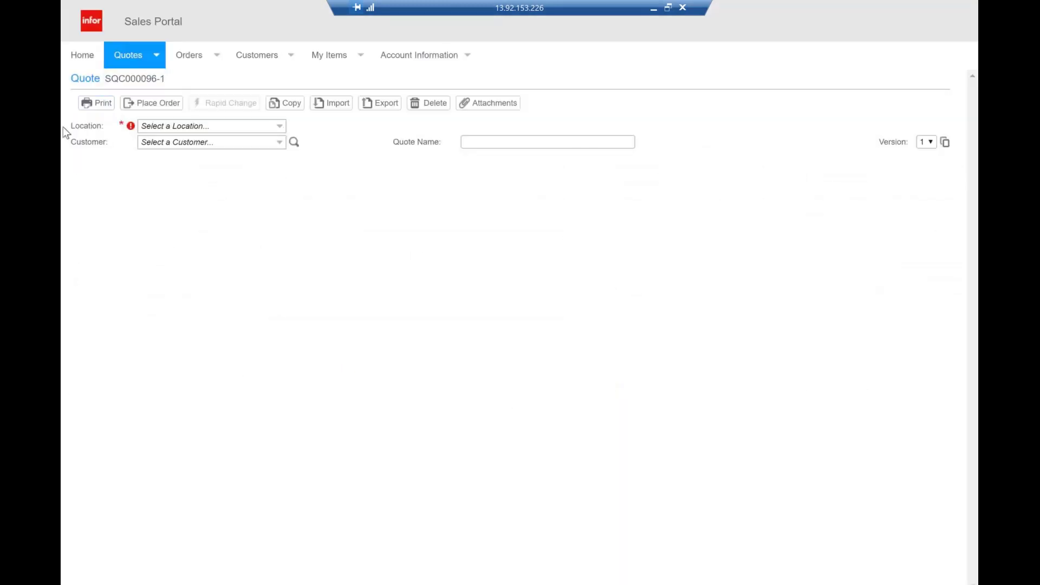
left_click_drag(70, 128, 105, 126)
left_click(112, 129)
left_click(277, 128)
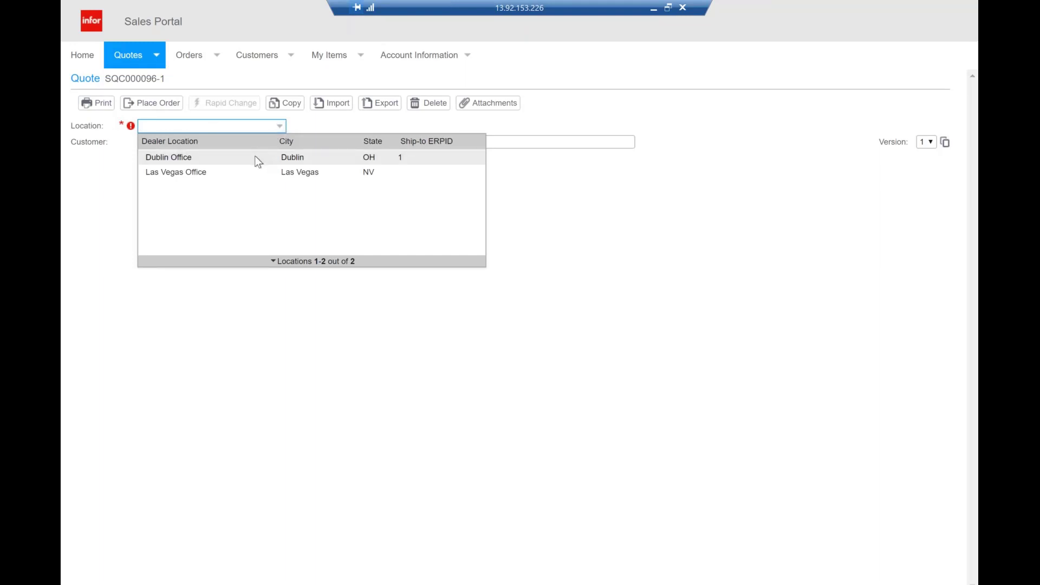
left_click(282, 157)
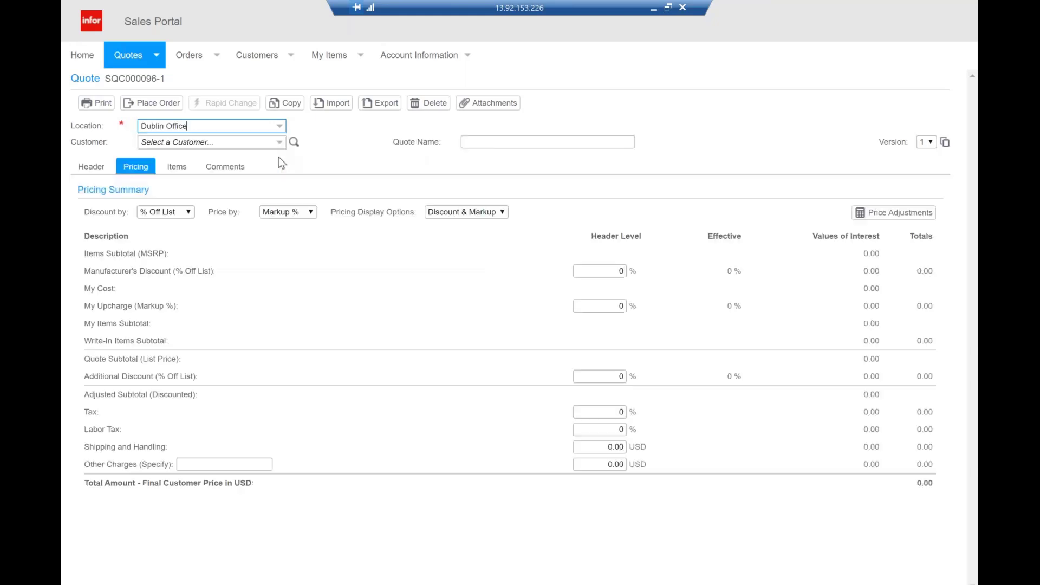
- Assign the customer Shady Acres Retirement Home to the quote and name the quote "Shady Acres Doors"
left_click(279, 143)
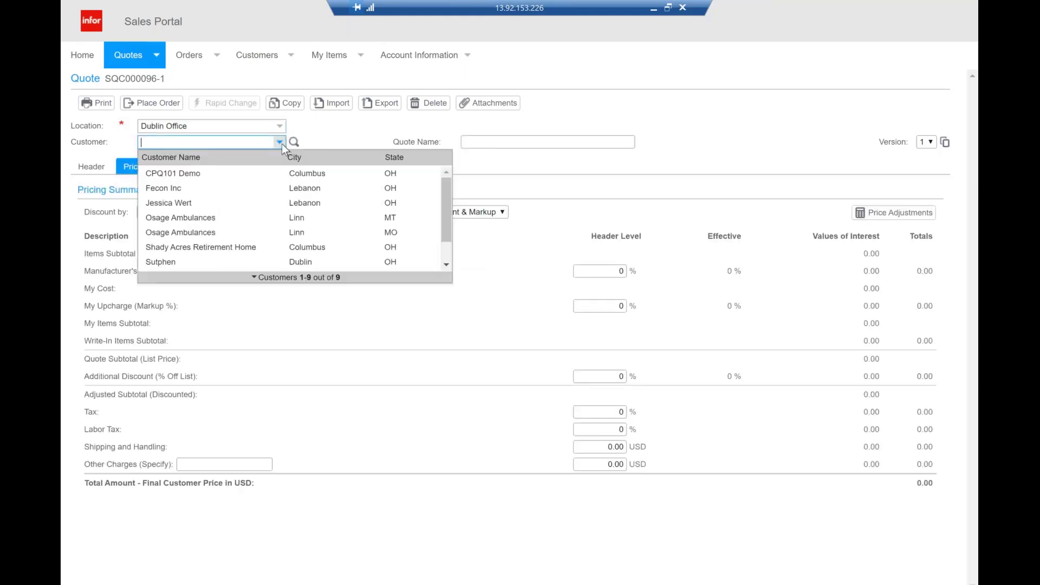
left_click(215, 247)
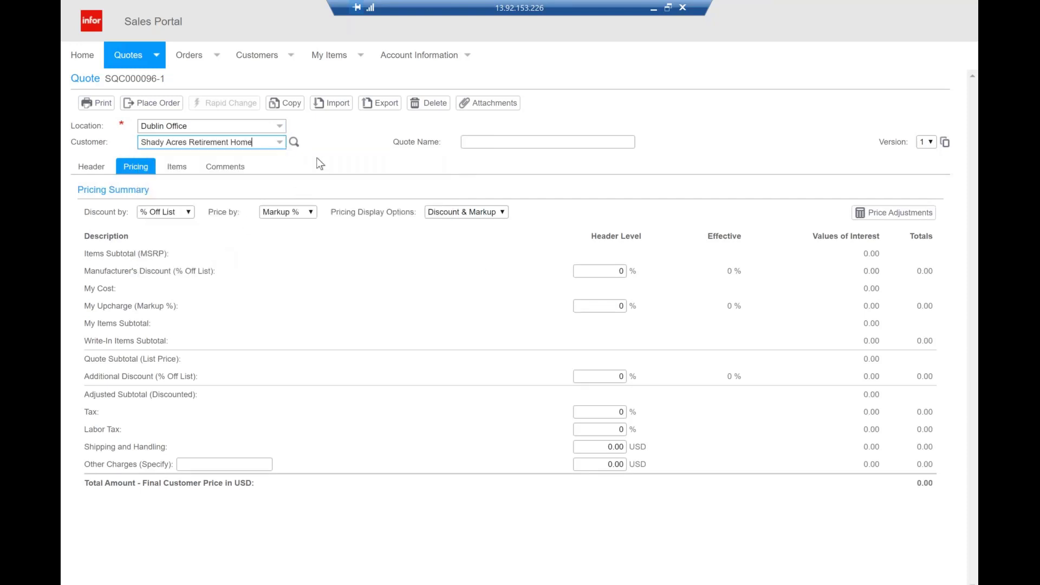
left_click(467, 143)
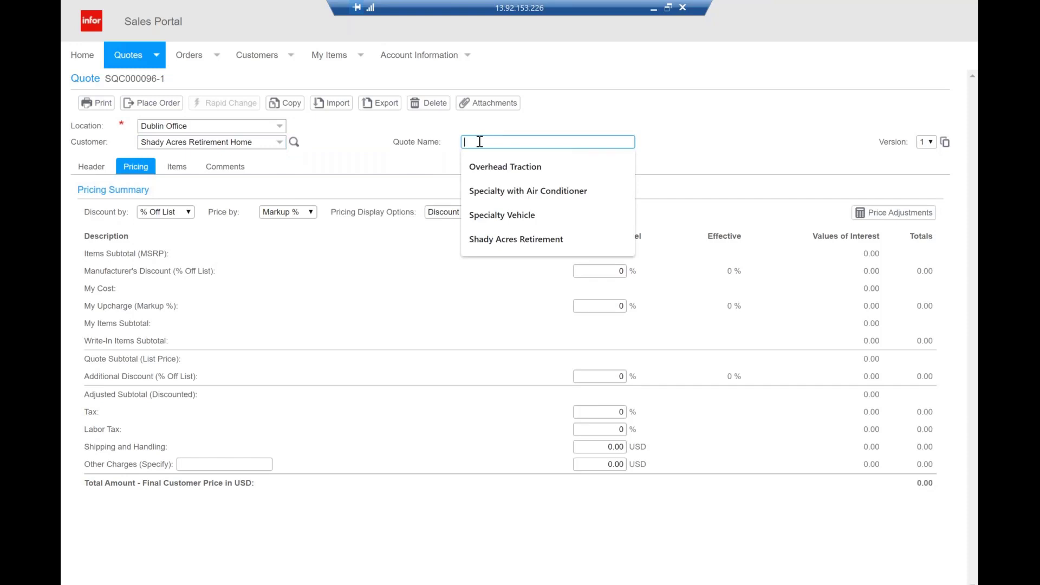
type("Shady Acr")
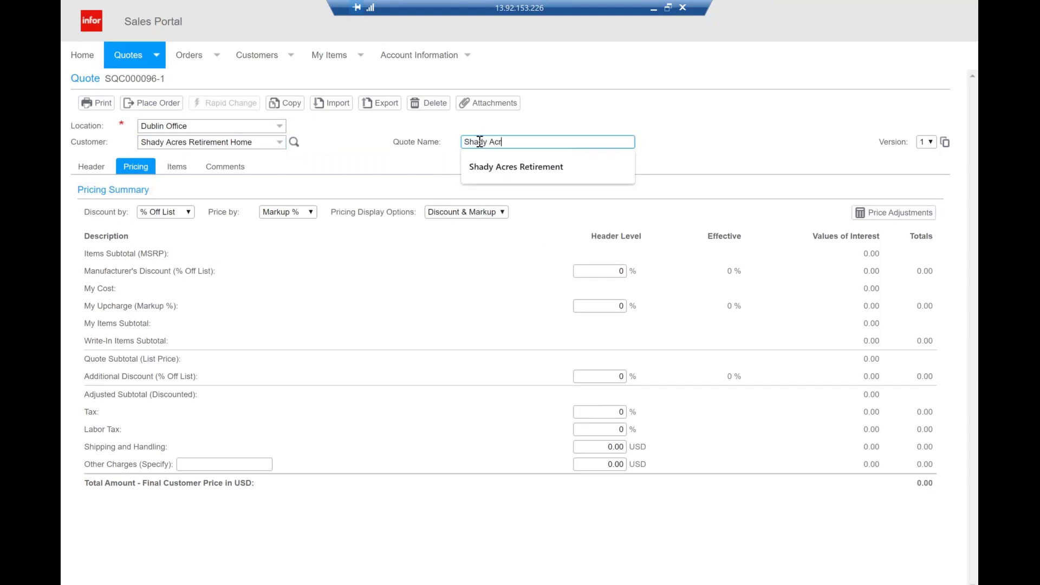
type("es Door")
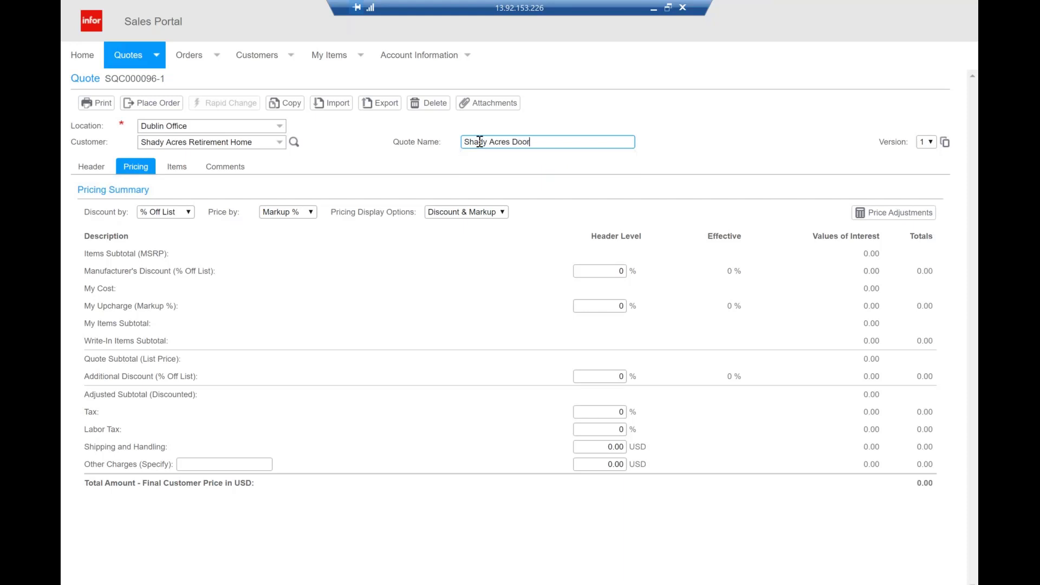
type("s")
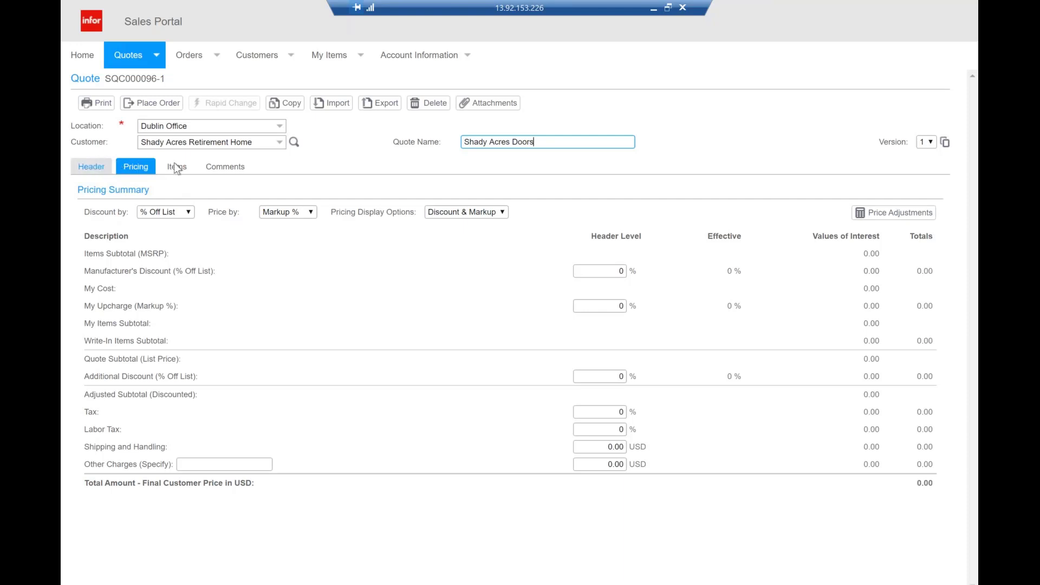
- Review the quote's header information, including address, shipping and payment details, and its pricing summary
left_click(93, 166)
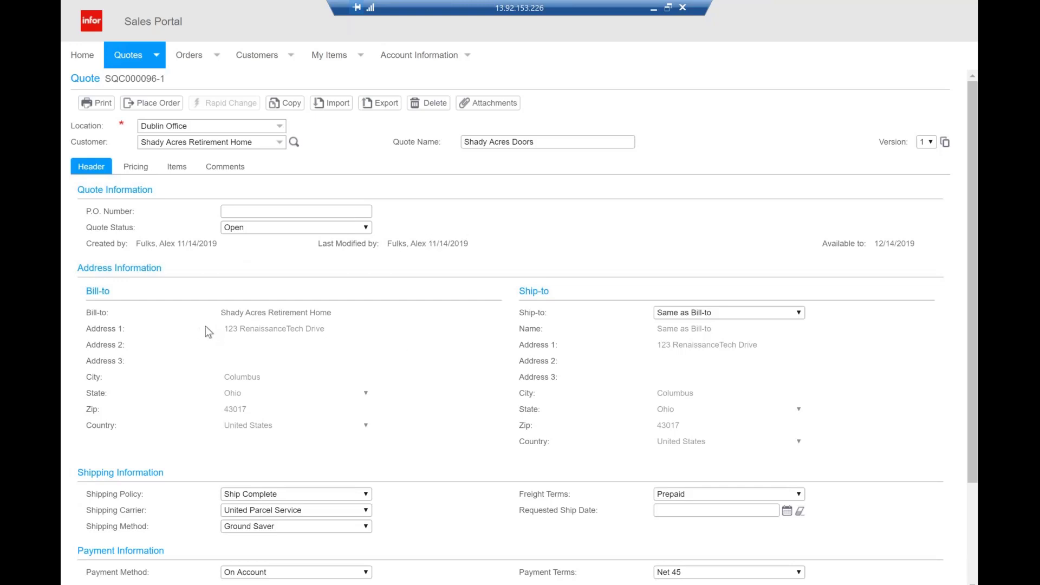
scroll(183, 291, "down", 1)
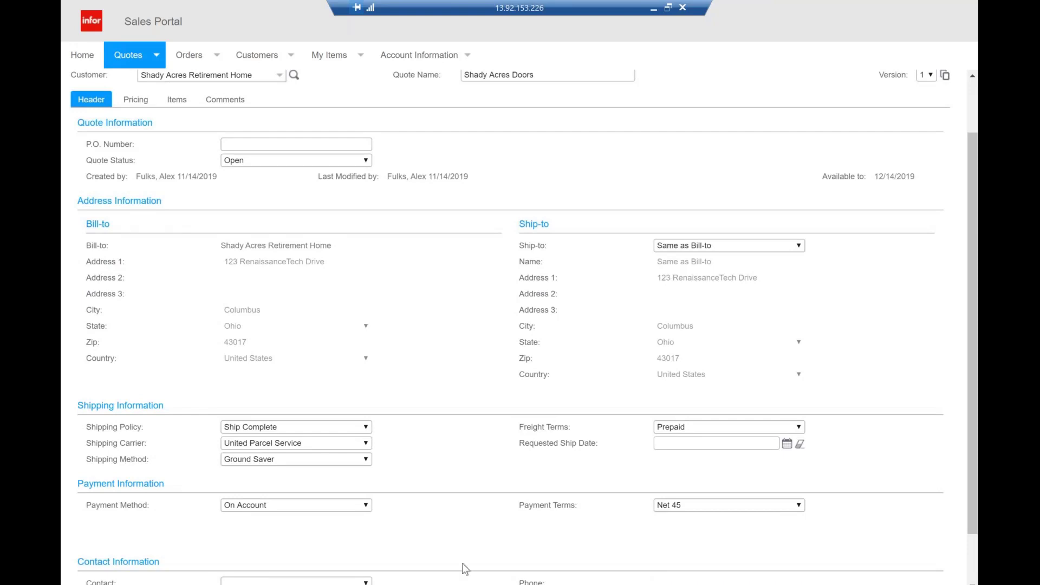
scroll(289, 271, "up", 1)
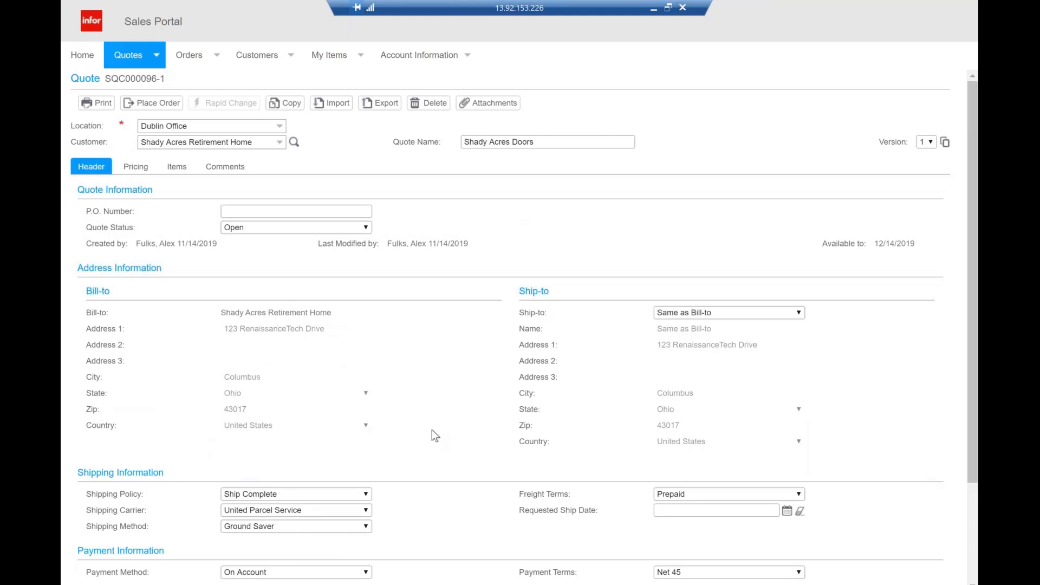
left_click(134, 168)
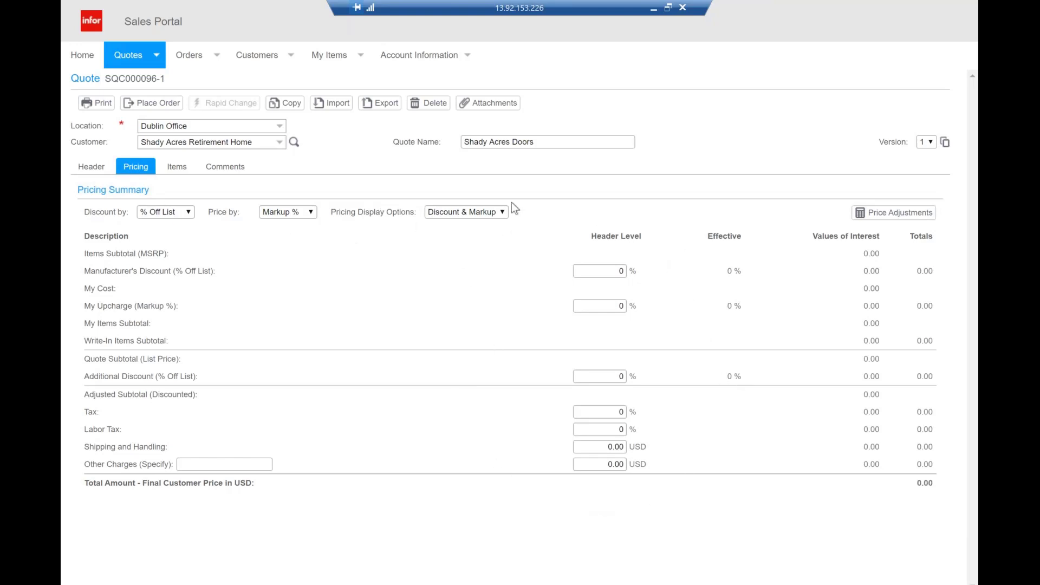
- Find the WoodDoor item by searching "wood", select it for the quote and start its configuration
left_click(177, 167)
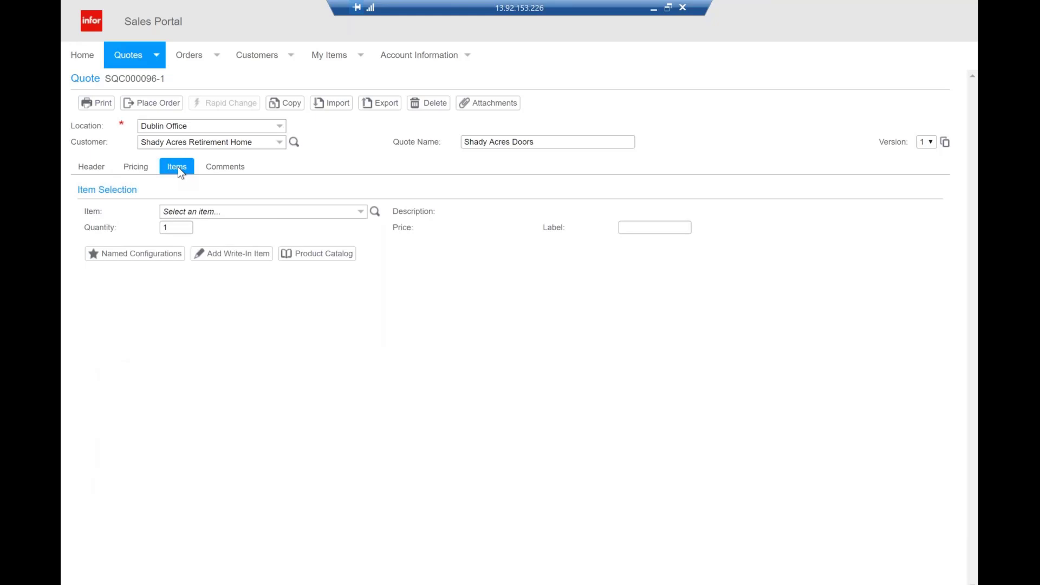
left_click(275, 213)
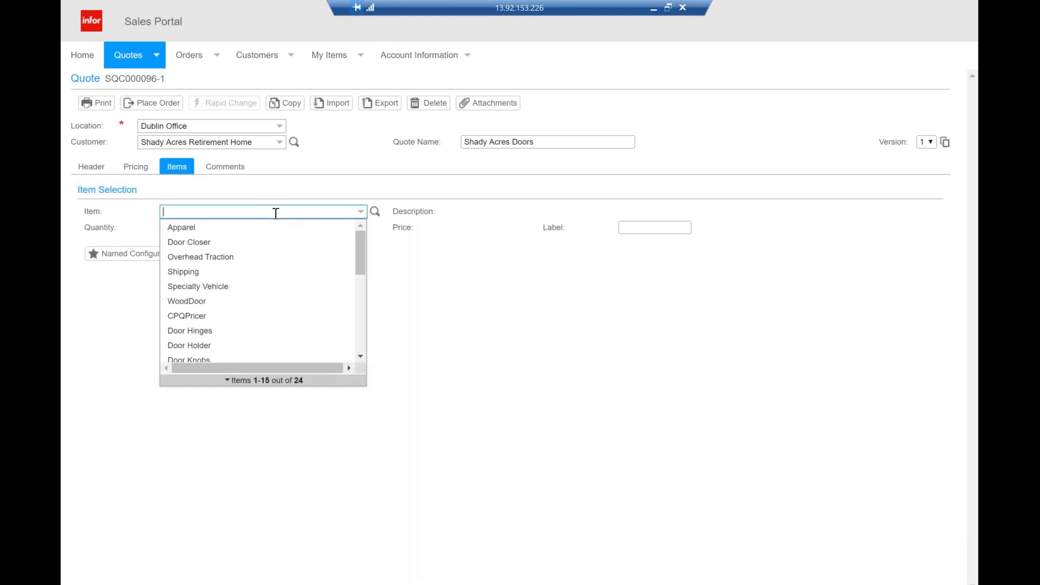
type("wood")
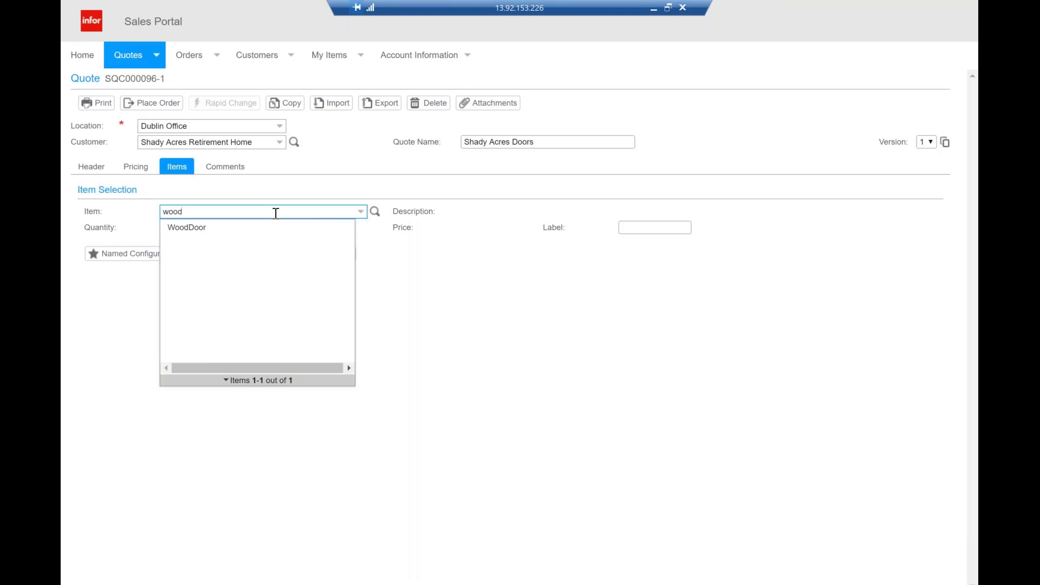
left_click(274, 230)
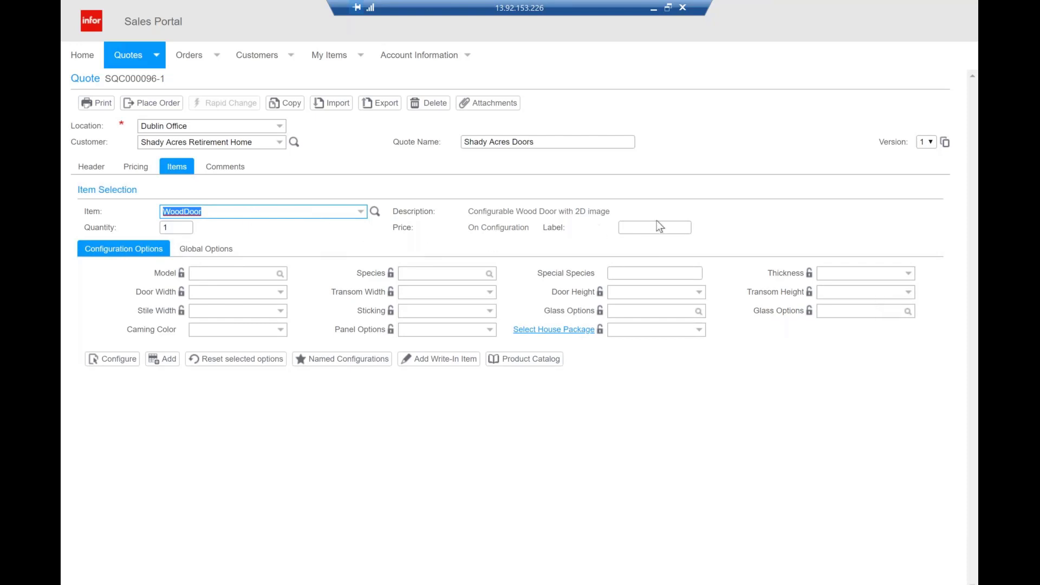
left_click(116, 359)
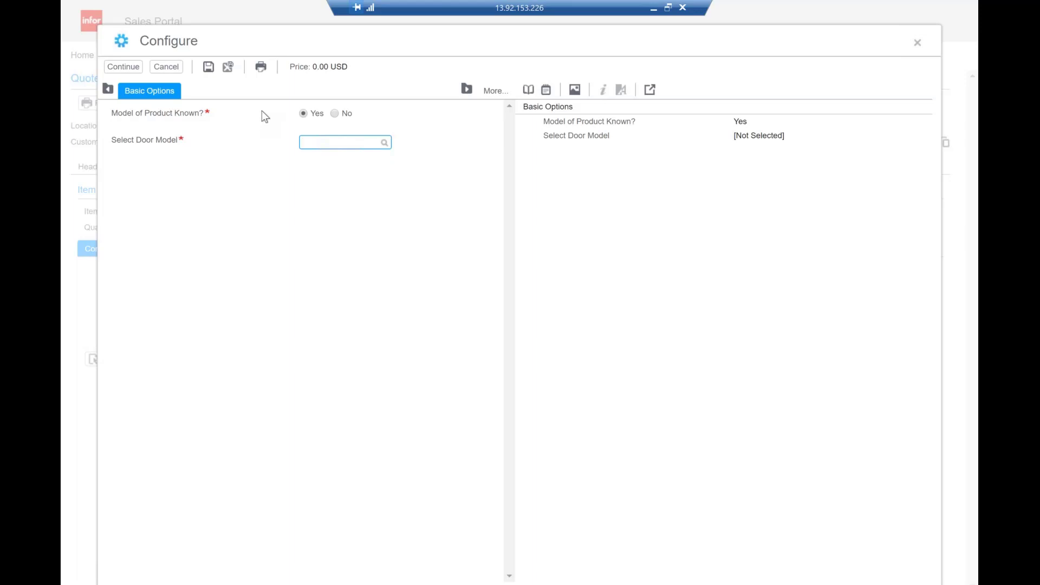
- Choose door model 45 and the Knotty Pine species for the door
left_click(384, 143)
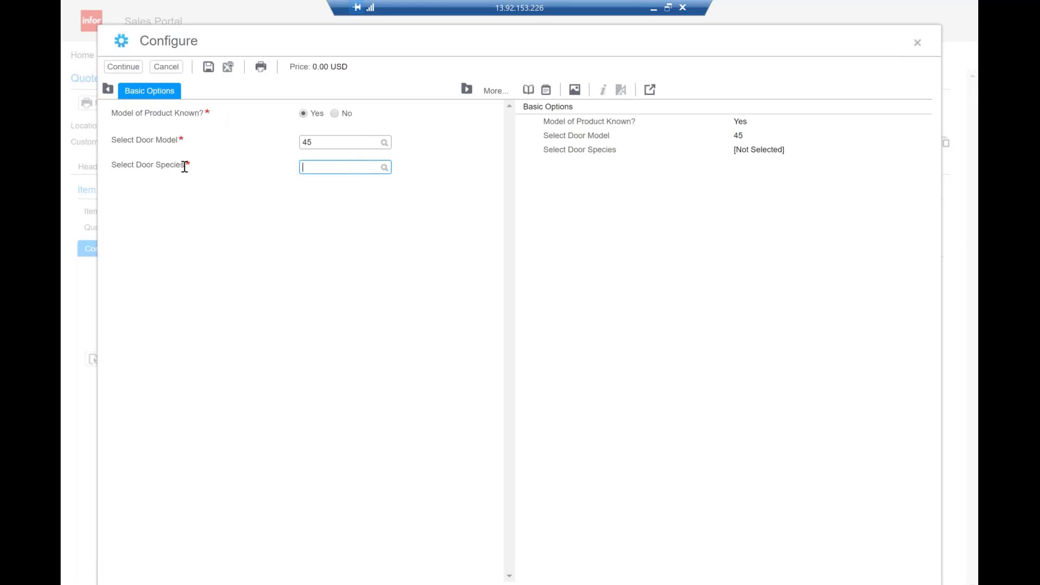
left_click(380, 167)
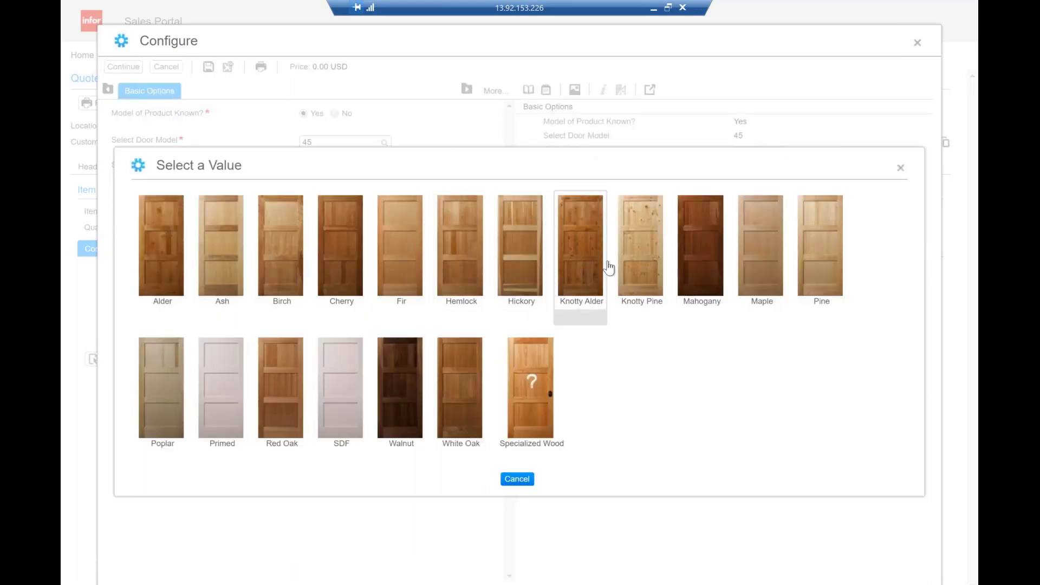
left_click(639, 262)
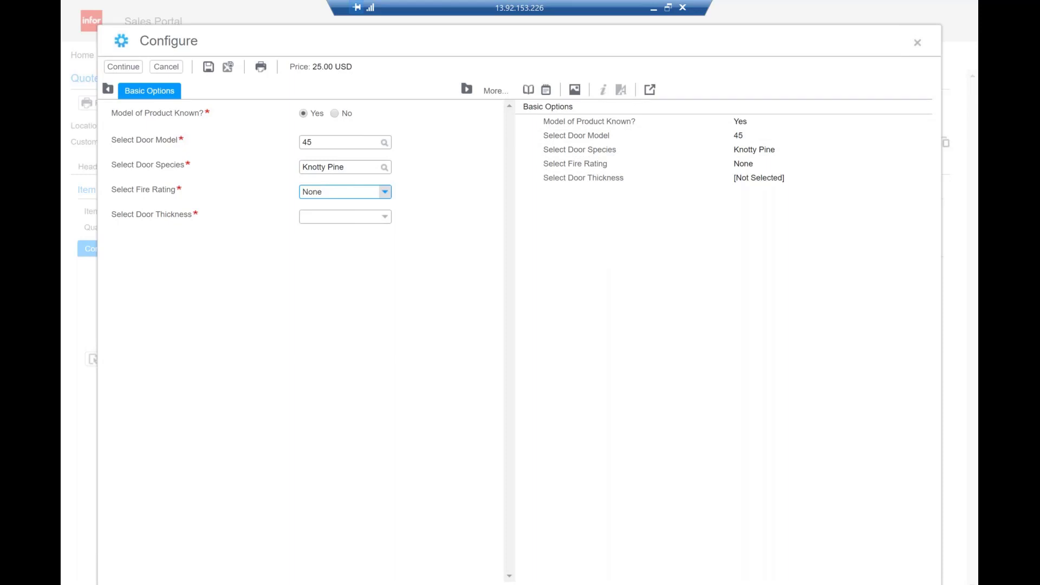
- Check the fire rating choices and select None for the door
left_click(385, 192)
left_click(401, 190)
left_click(385, 192)
left_click(331, 207)
- Set the door thickness to 1 3/4" and the door width to 26" (2/2)
left_click(386, 219)
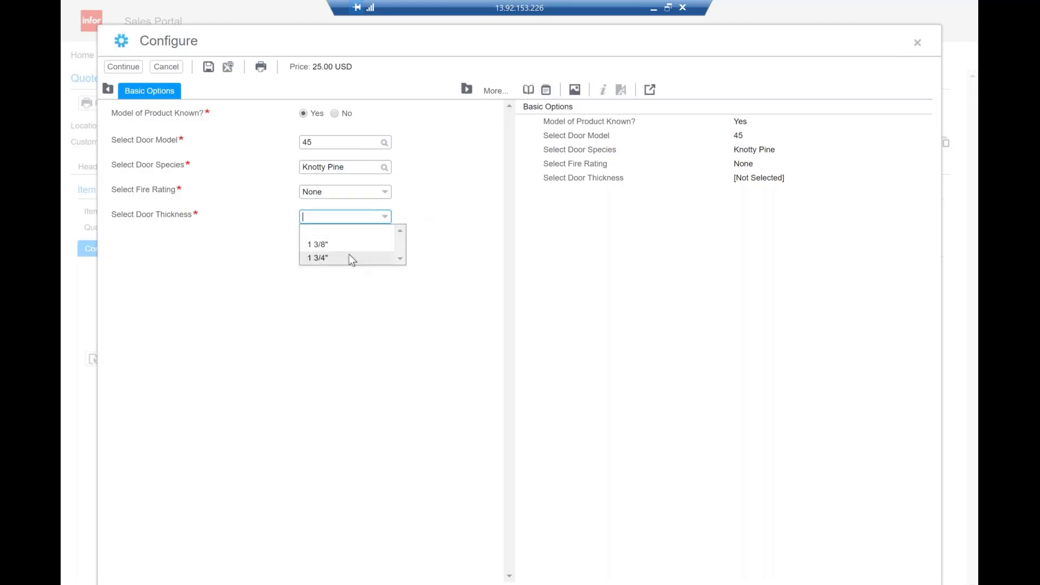
left_click(349, 257)
left_click(385, 242)
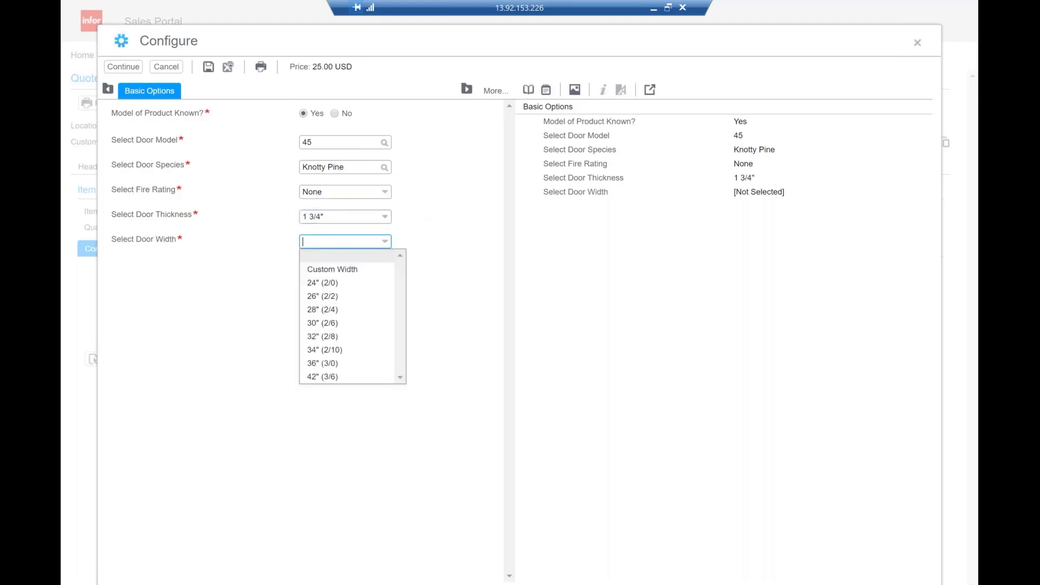
left_click(333, 298)
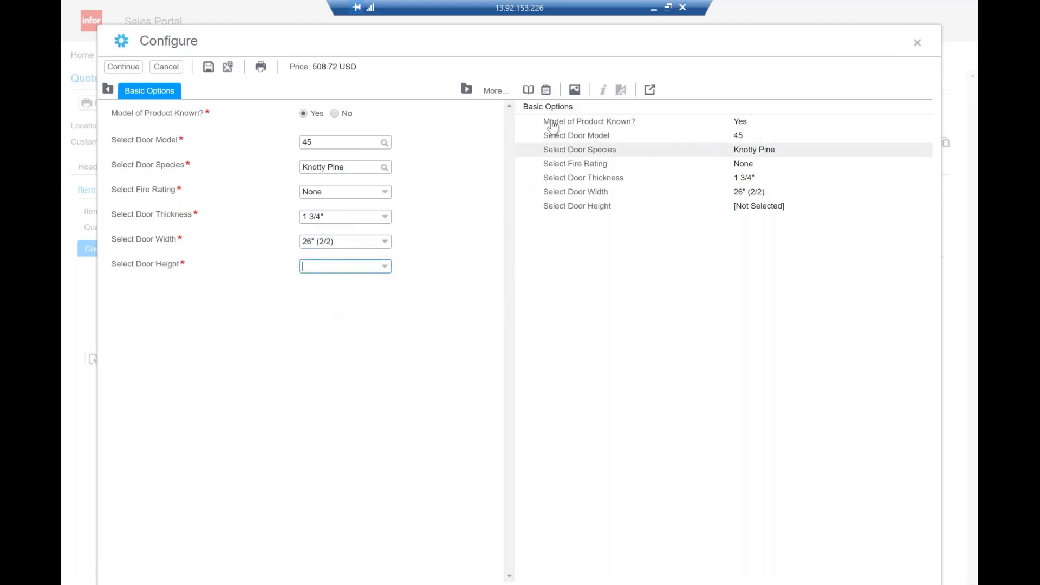
- Show the configuration's price breakdown in place of the options summary and set the door height to 80" (6/8)
left_click(529, 91)
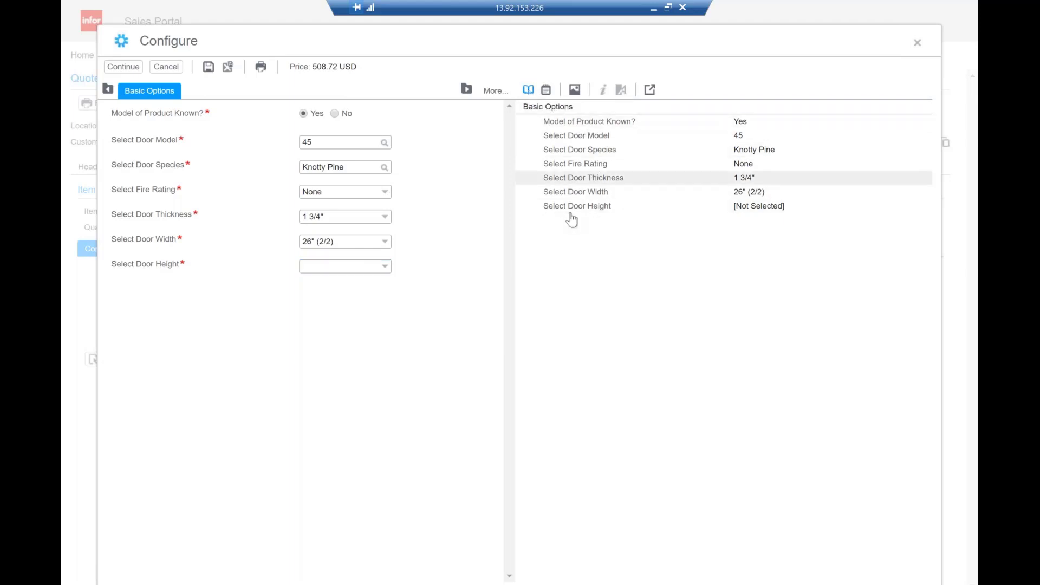
left_click(545, 90)
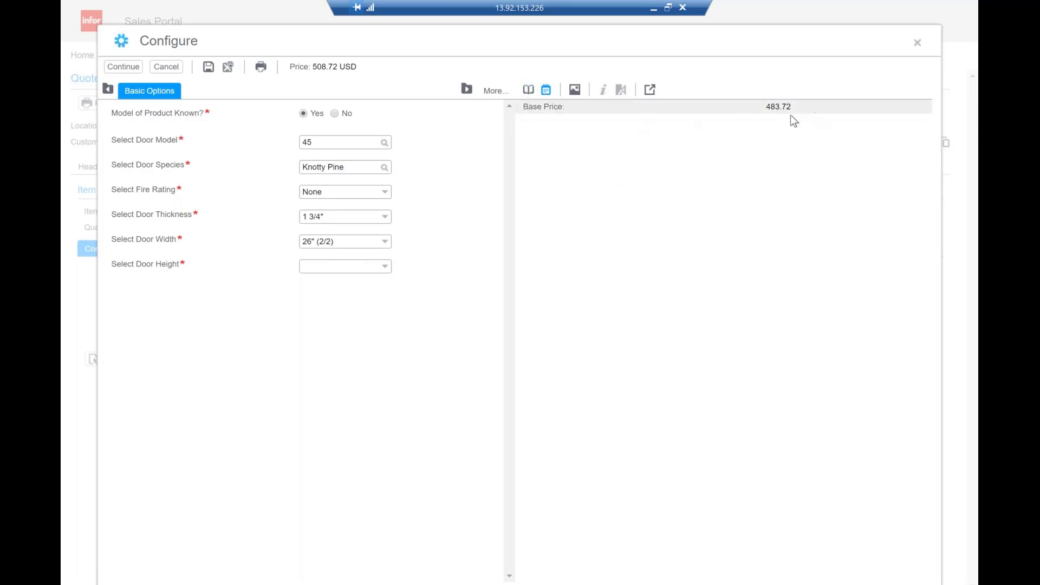
left_click(386, 267)
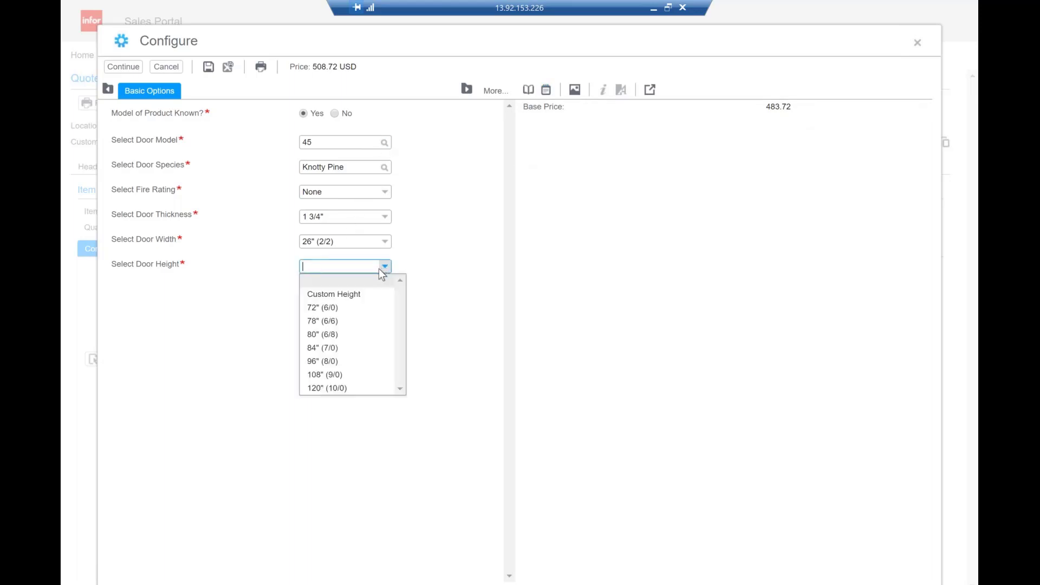
left_click(331, 334)
- Set the stile width to 5-1/2 and the top rail to 2 15/16
left_click(377, 319)
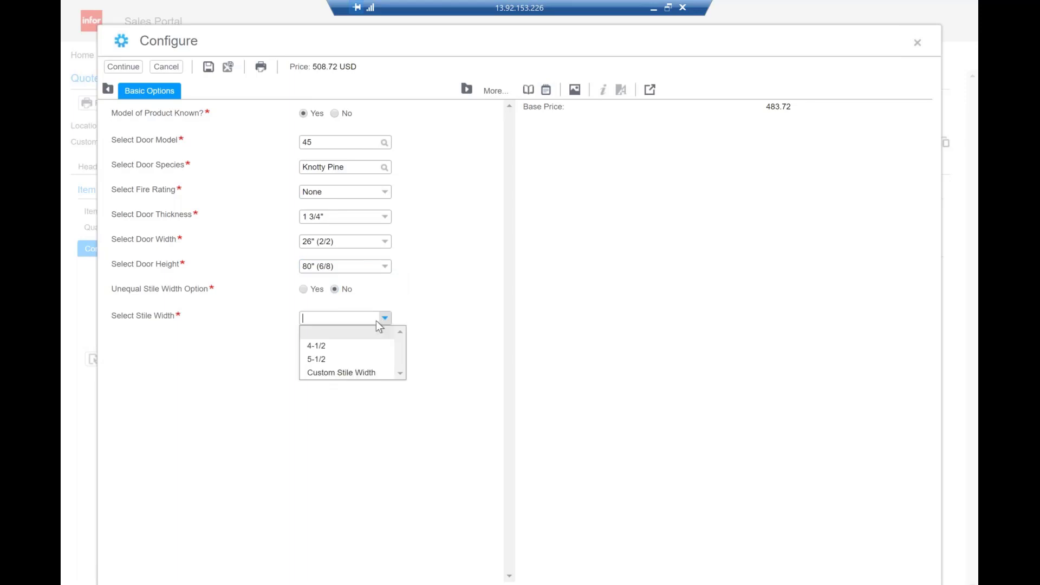
left_click(340, 359)
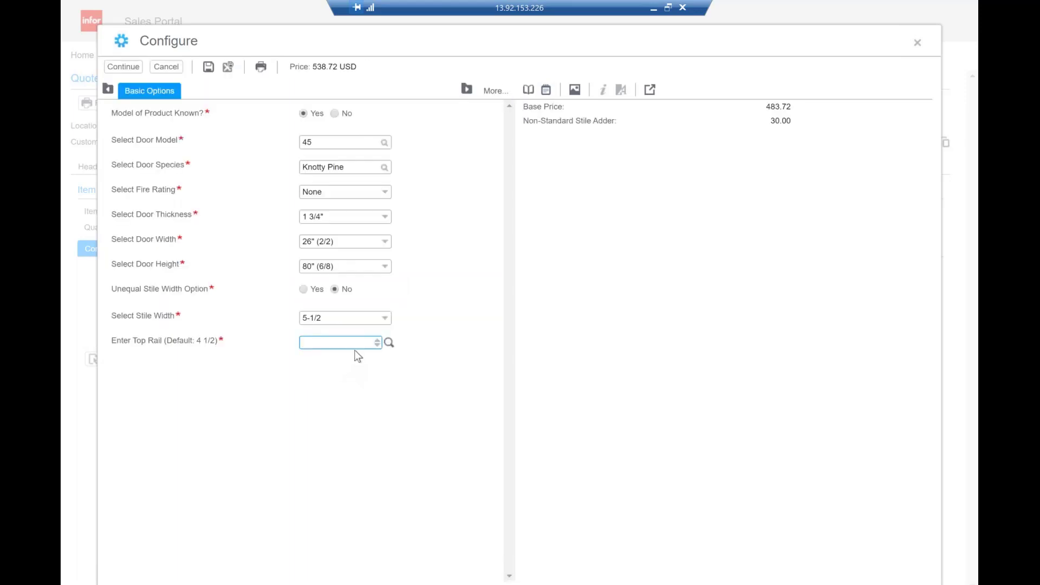
type("2 15/16")
key("Tab")
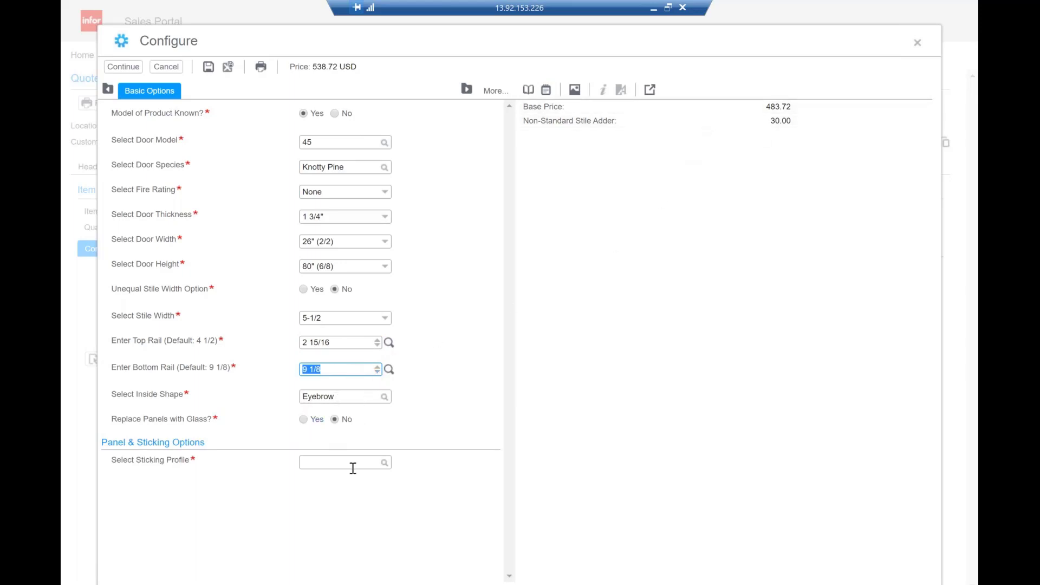
- Choose the Step sticking profile and select None as the moulding option
left_click(384, 463)
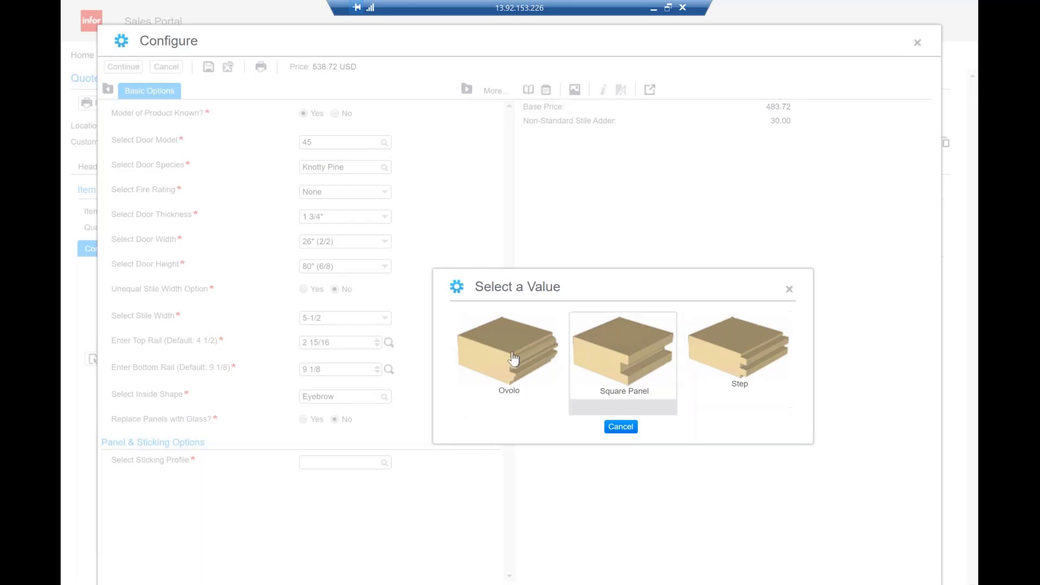
left_click(749, 367)
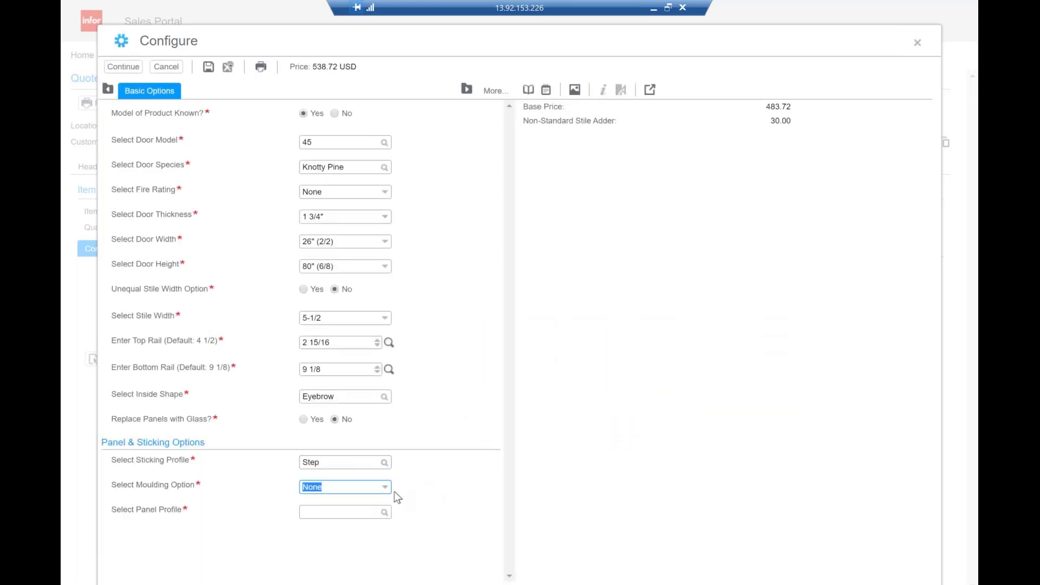
left_click(365, 493)
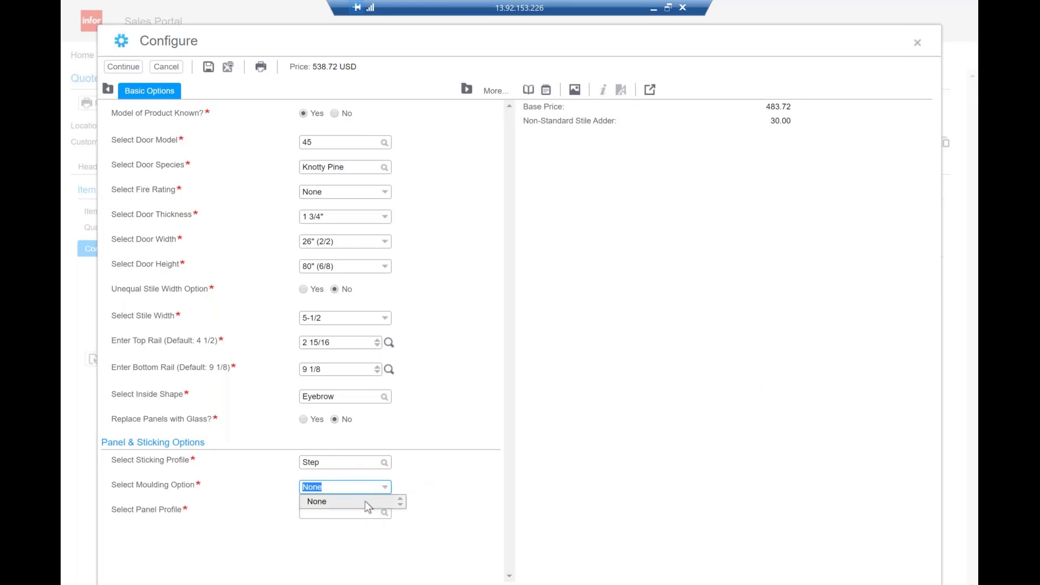
left_click(365, 501)
- Choose the 1 3/8" CRP panel profile and the Standard Veneer premium option for the door
left_click(384, 513)
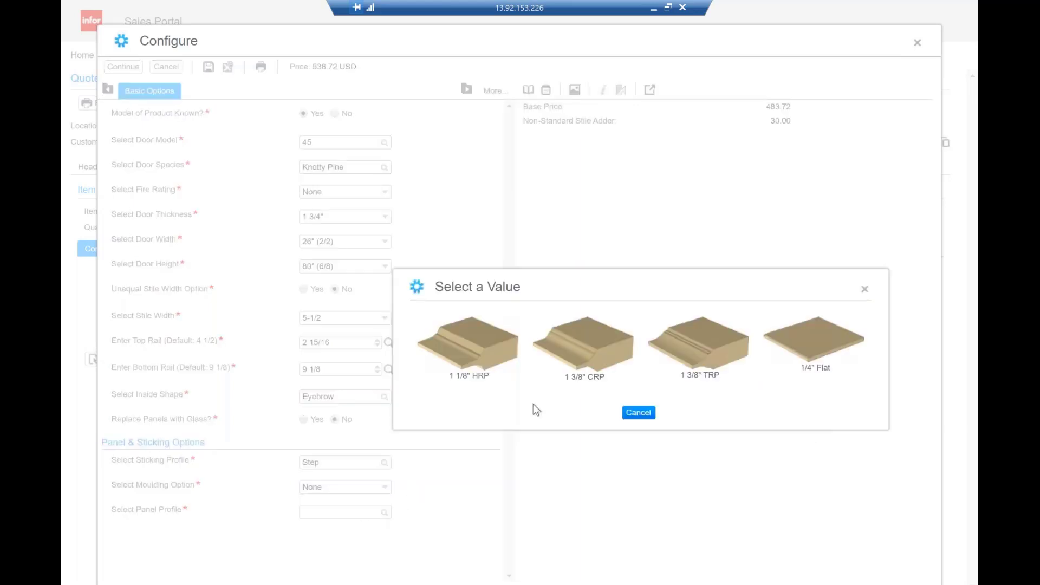
left_click(583, 352)
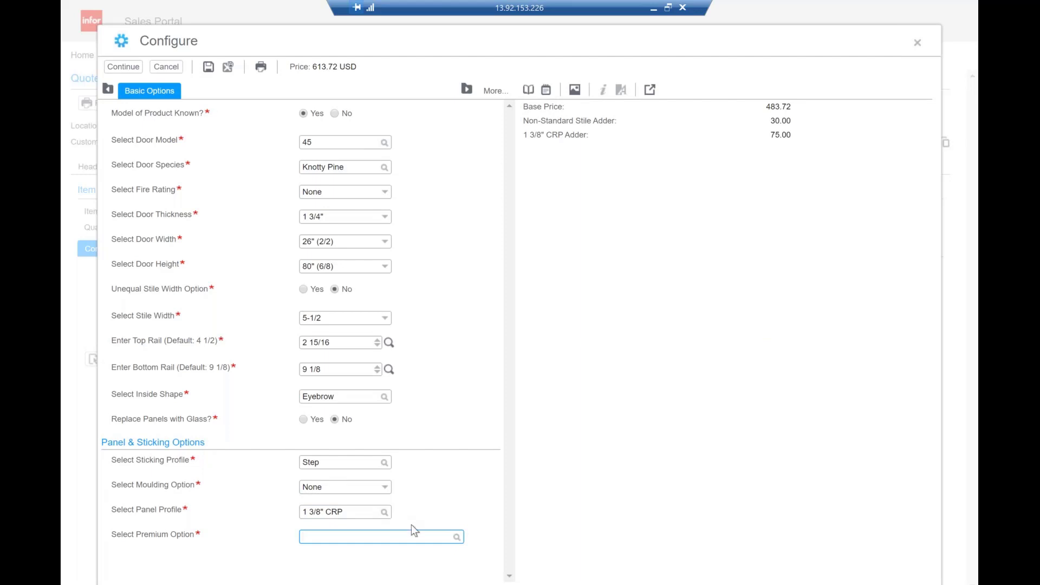
left_click(457, 537)
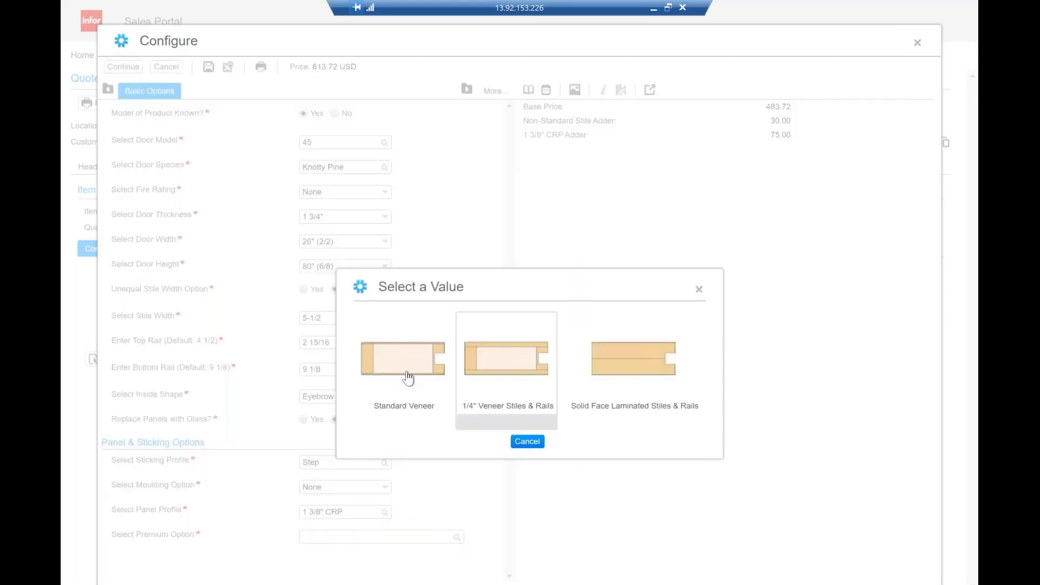
left_click(380, 371)
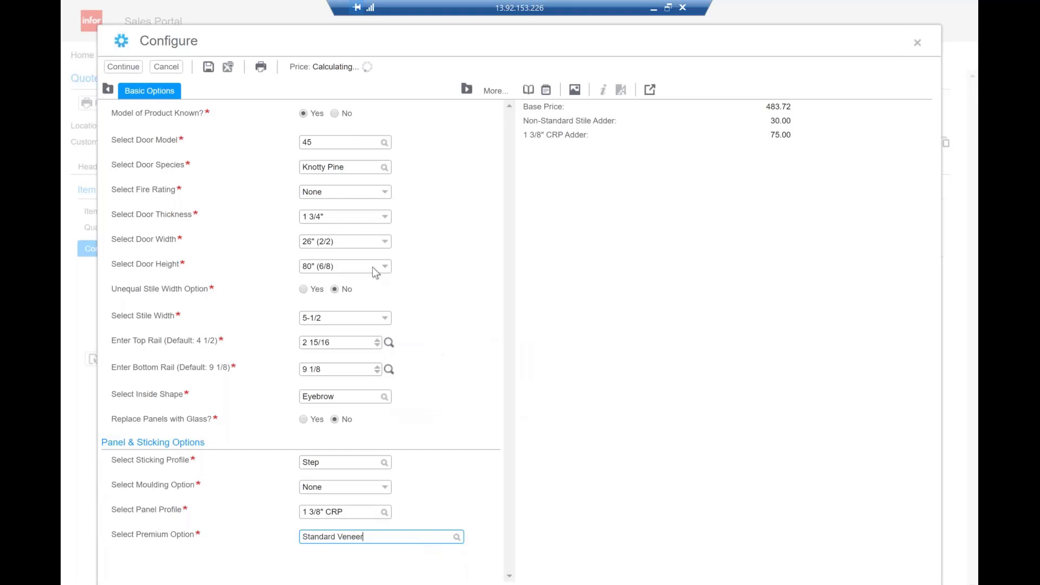
- Set the weathered wood treatment to Light Distress and the Intelligent Part Number Creation (IPN) option to None
left_click_drag(509, 204, 513, 143)
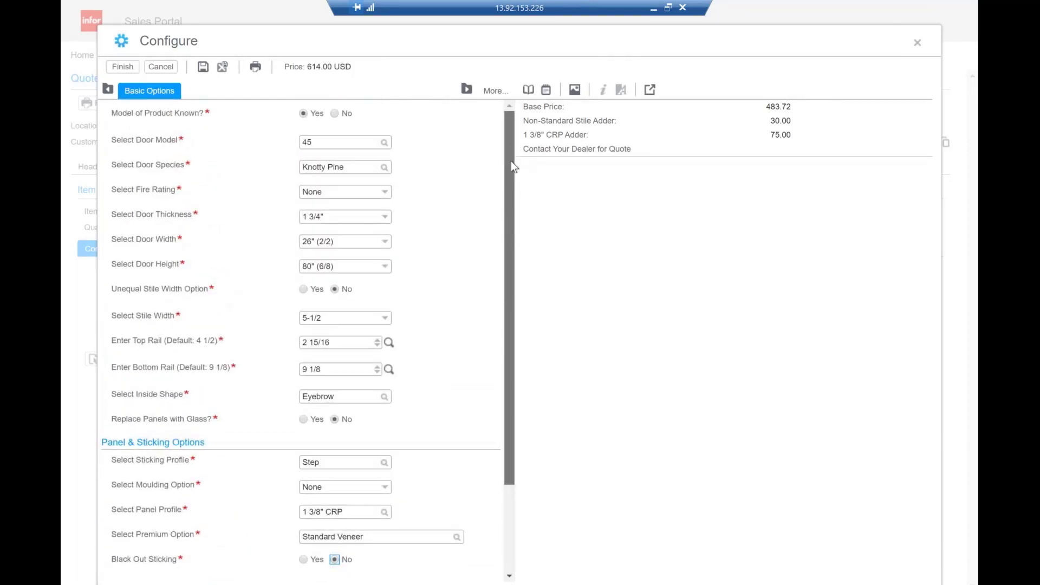
left_click_drag(510, 264, 510, 358)
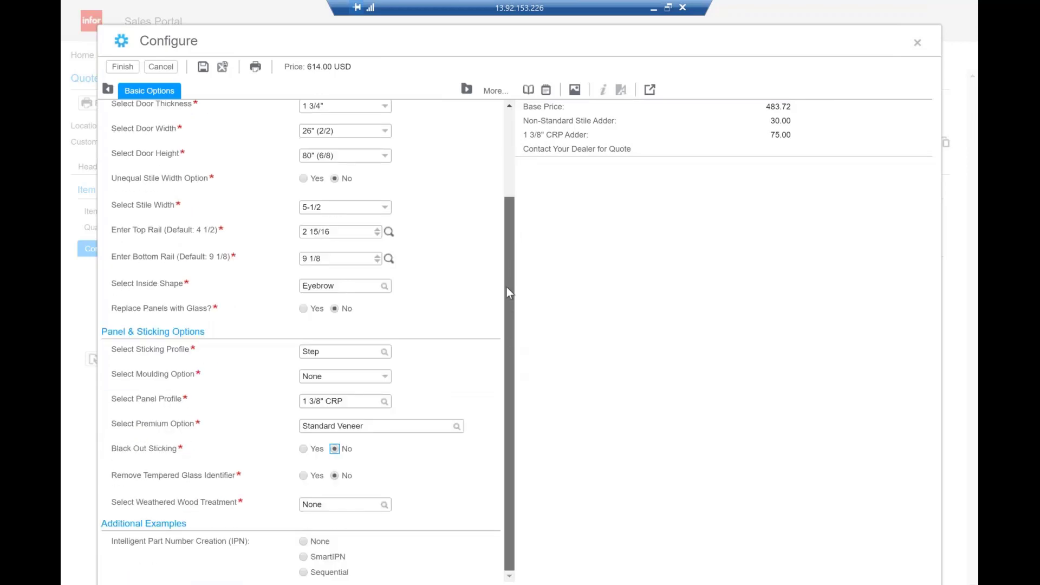
left_click_drag(506, 287, 506, 331)
left_click_drag(528, 213, 518, 151)
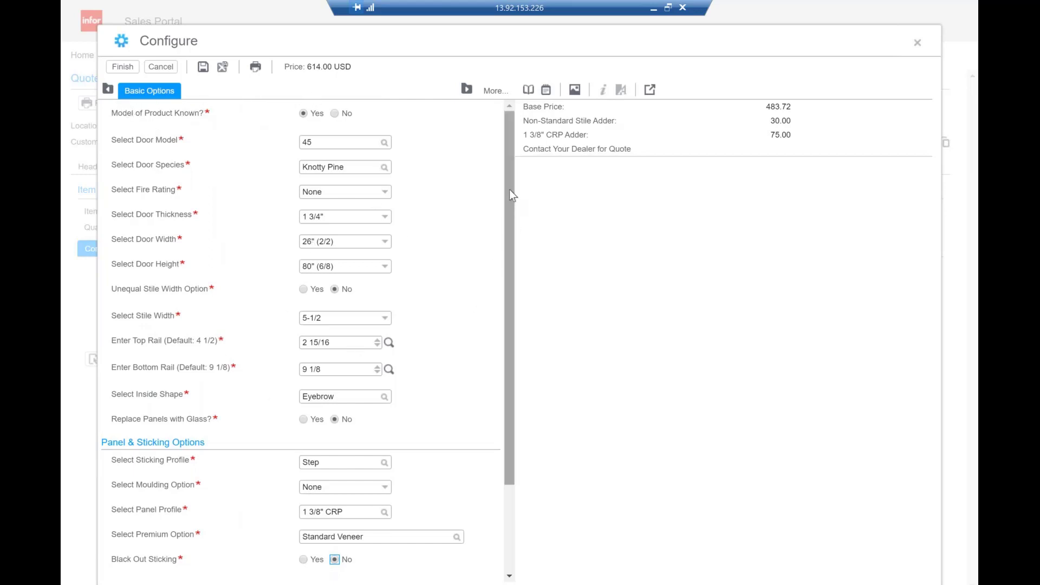
left_click_drag(510, 195, 501, 300)
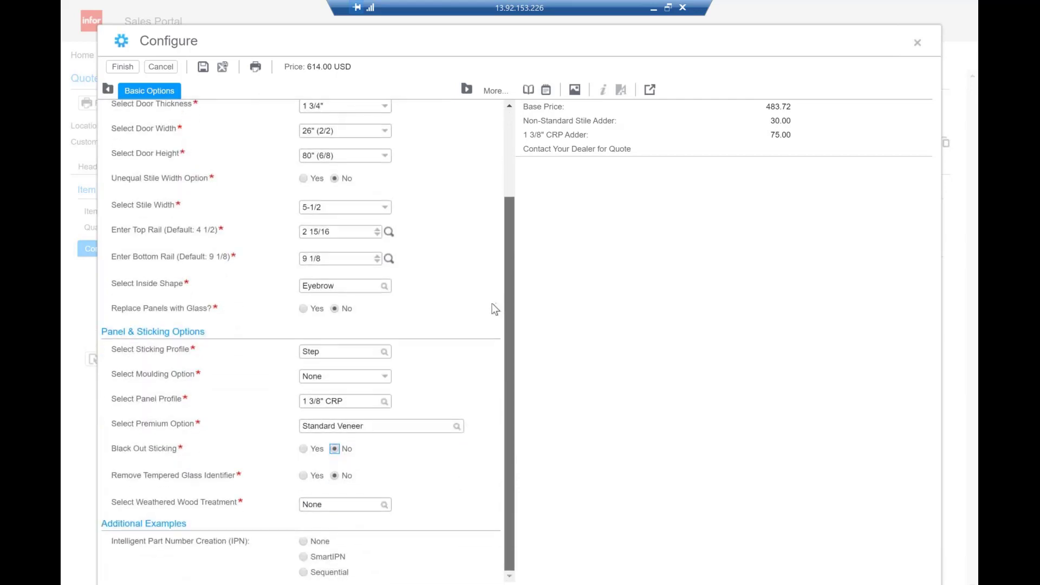
left_click(385, 504)
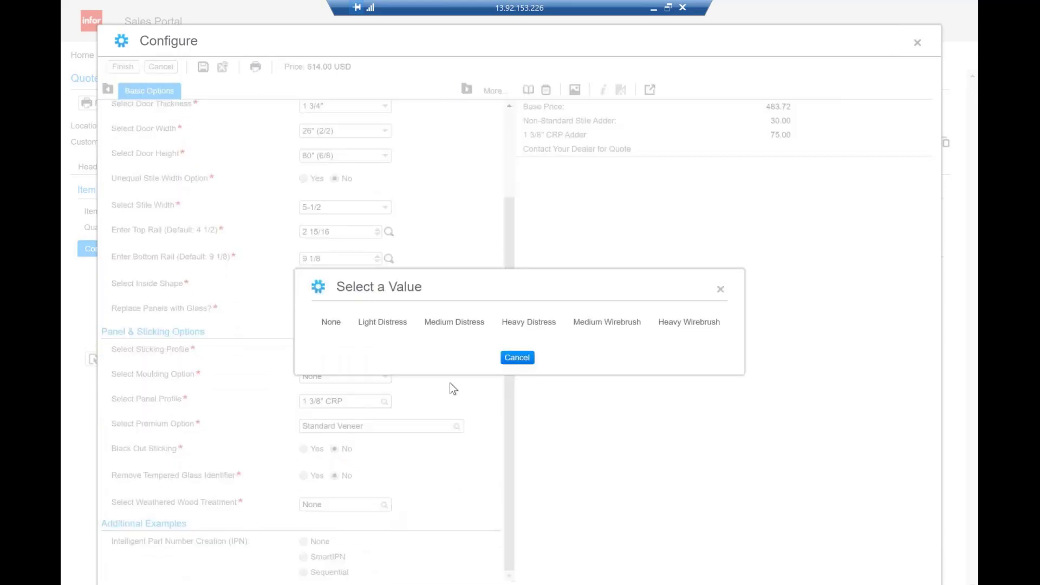
left_click(386, 324)
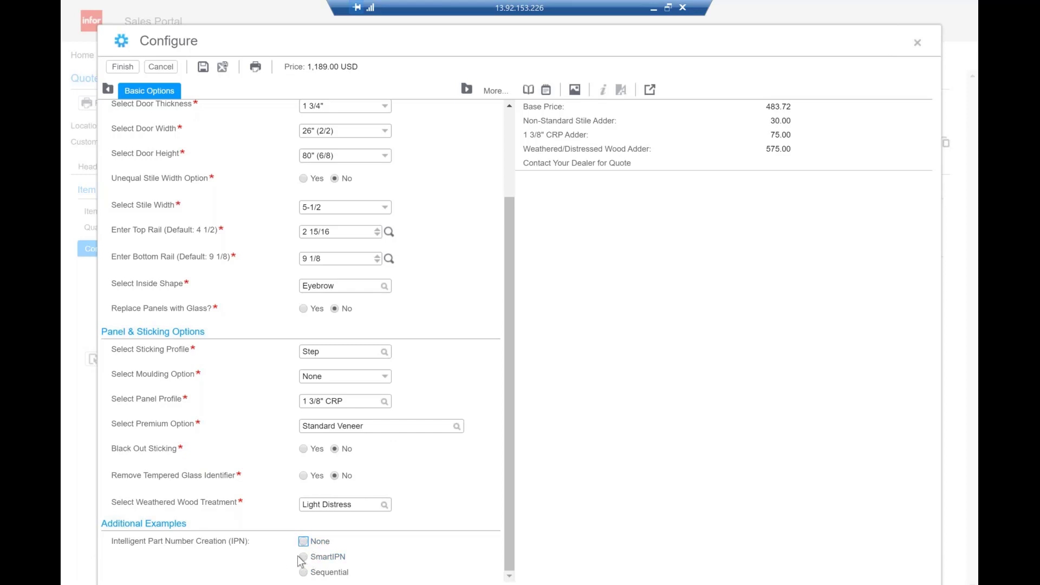
left_click(303, 542)
- Review the options summary, jump from it to the door species, and view the price breakdown and the door's 2D drawing
left_click(529, 90)
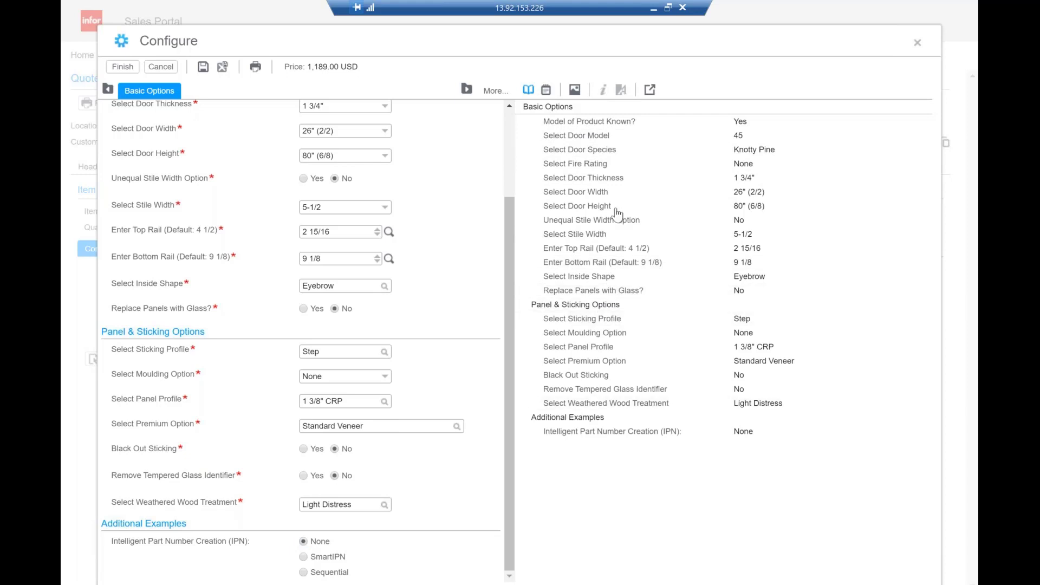
left_click(603, 154)
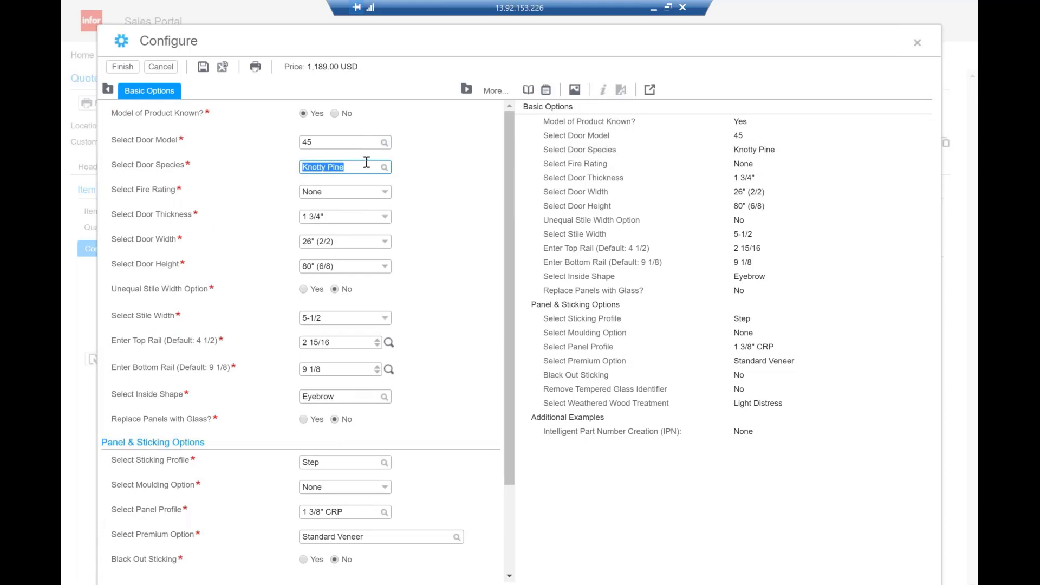
left_click(546, 89)
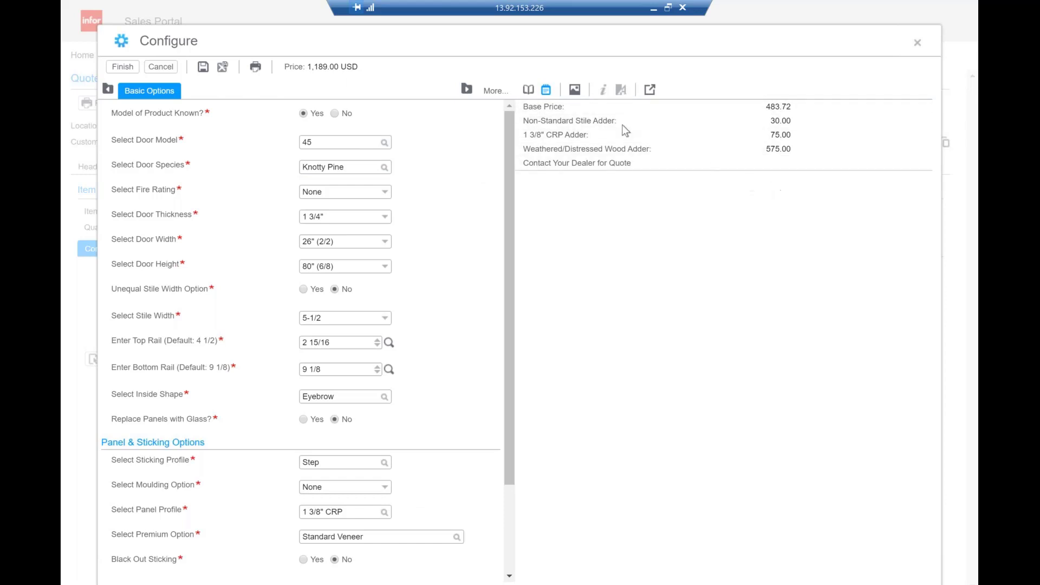
left_click(574, 90)
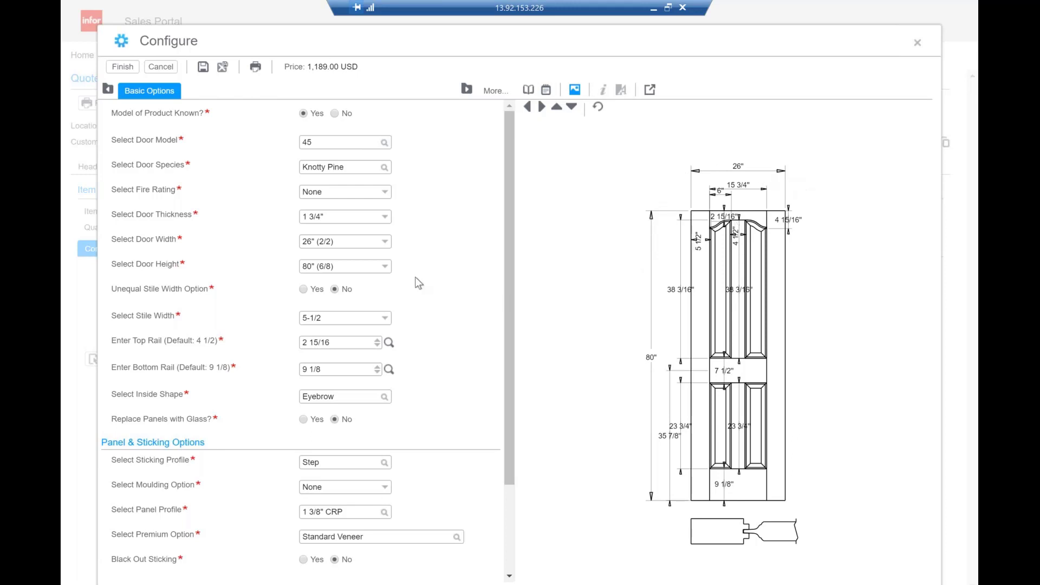
- Set the door width to 30" (2/6) and finish the configuration to add the door to the quote
left_click(385, 241)
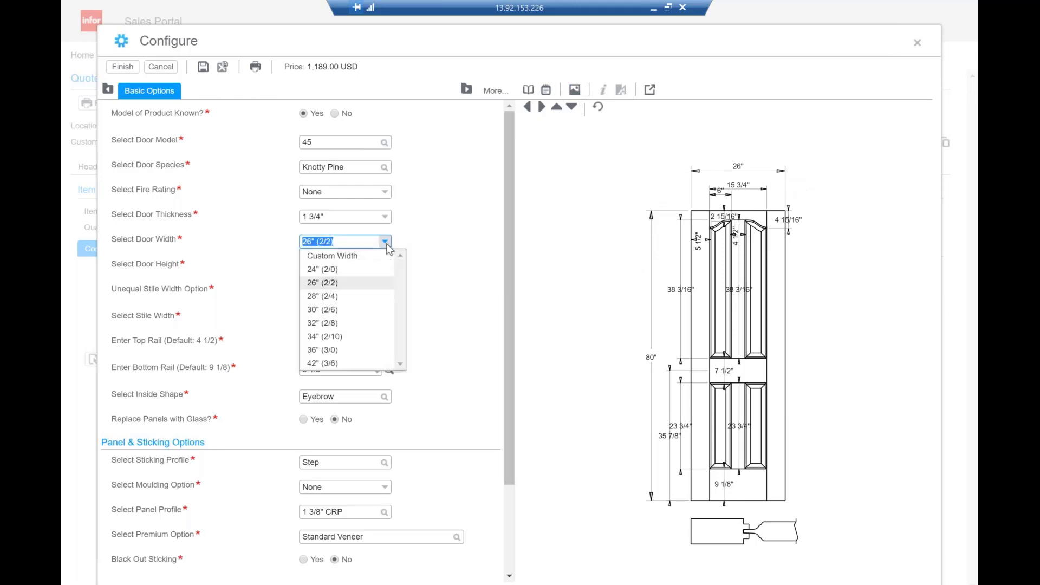
left_click(338, 310)
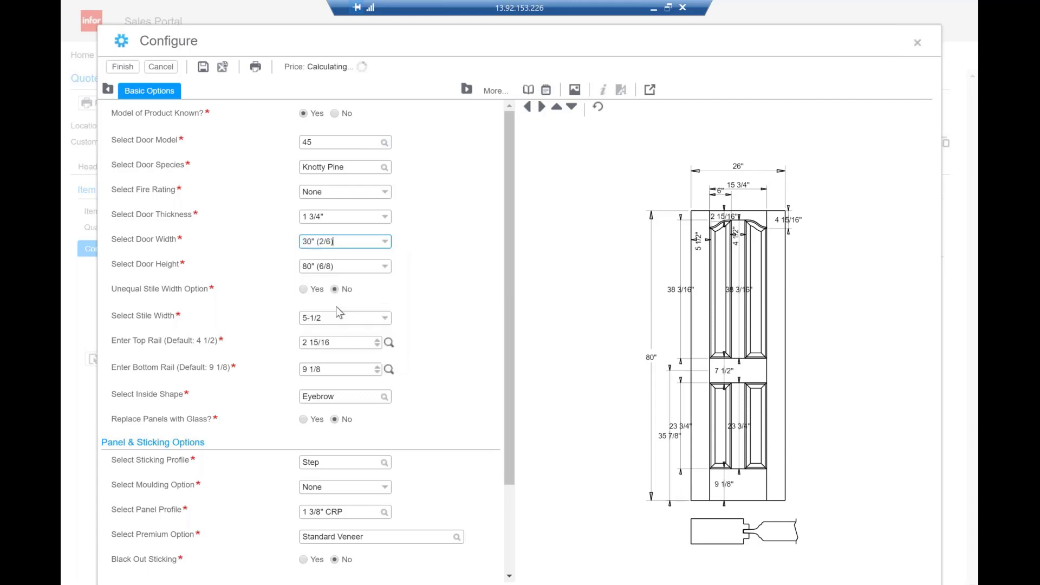
key("Tab")
left_click(745, 166)
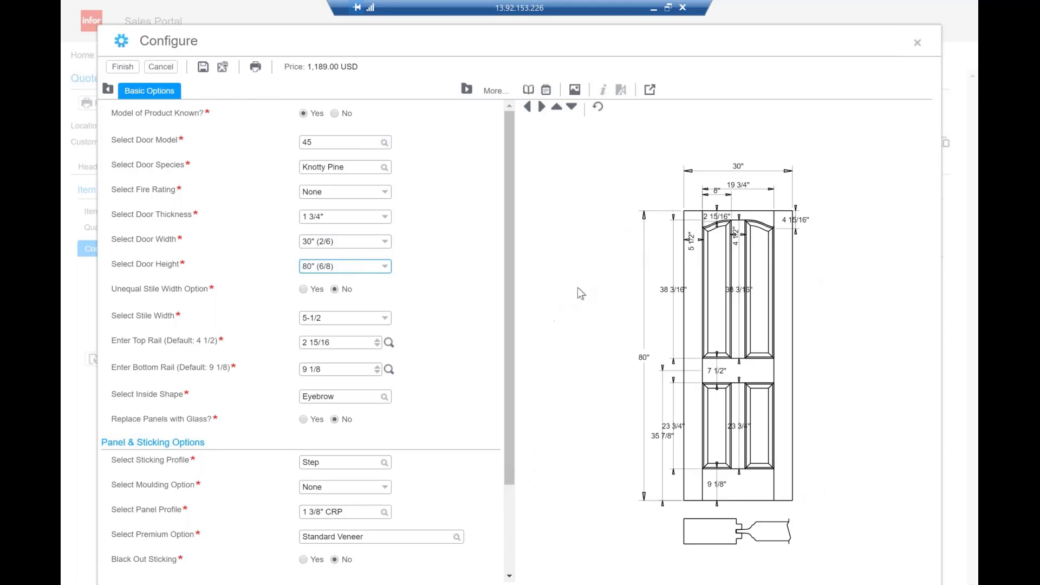
left_click(121, 68)
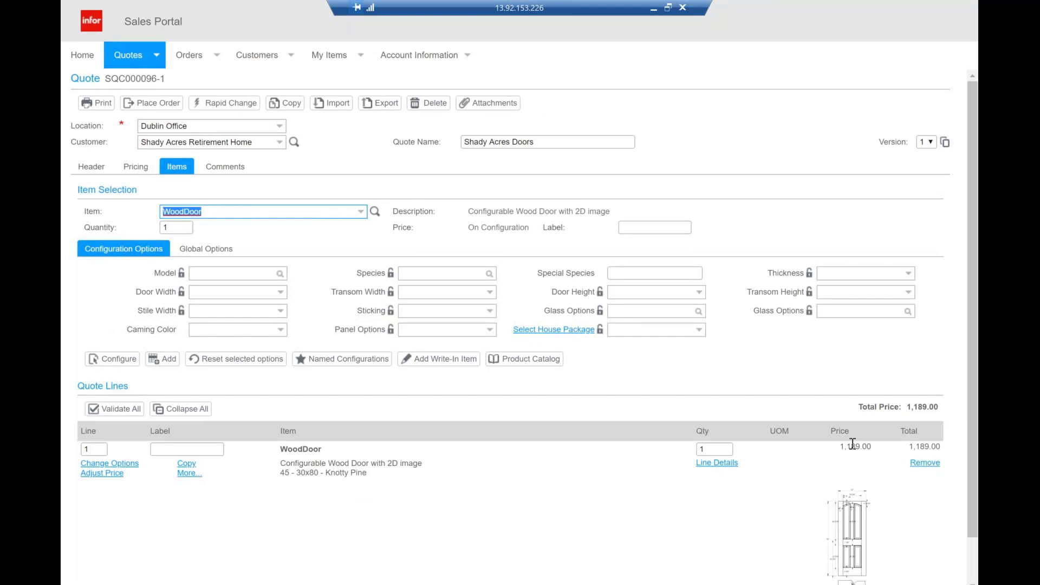
- Set the quantity of the WoodDoor quote line to 100 and check its line total
left_click_drag(834, 445, 885, 447)
left_click(882, 461)
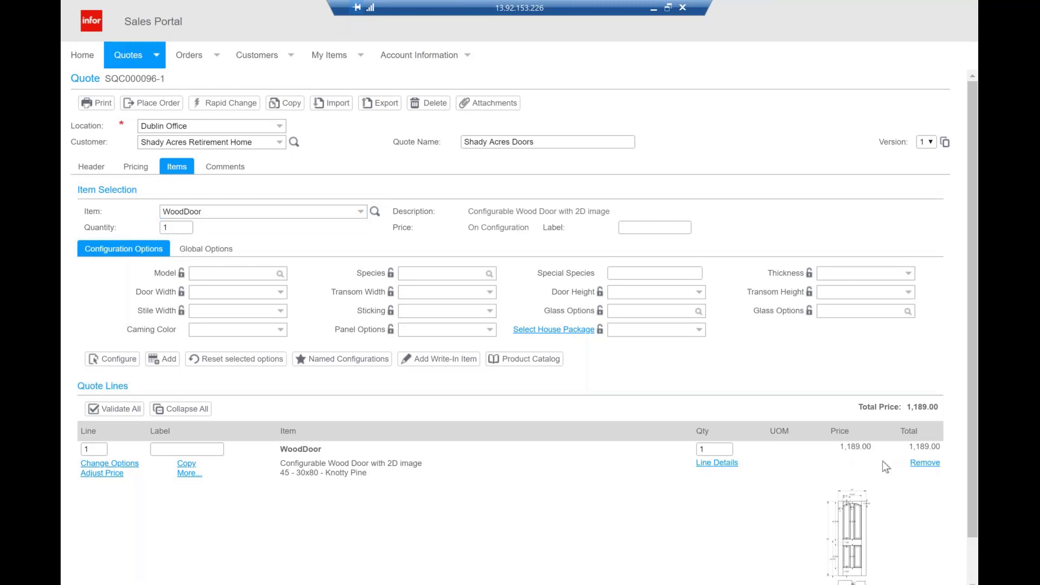
left_click(716, 450)
type("00")
left_click(645, 486)
left_click_drag(901, 447, 950, 444)
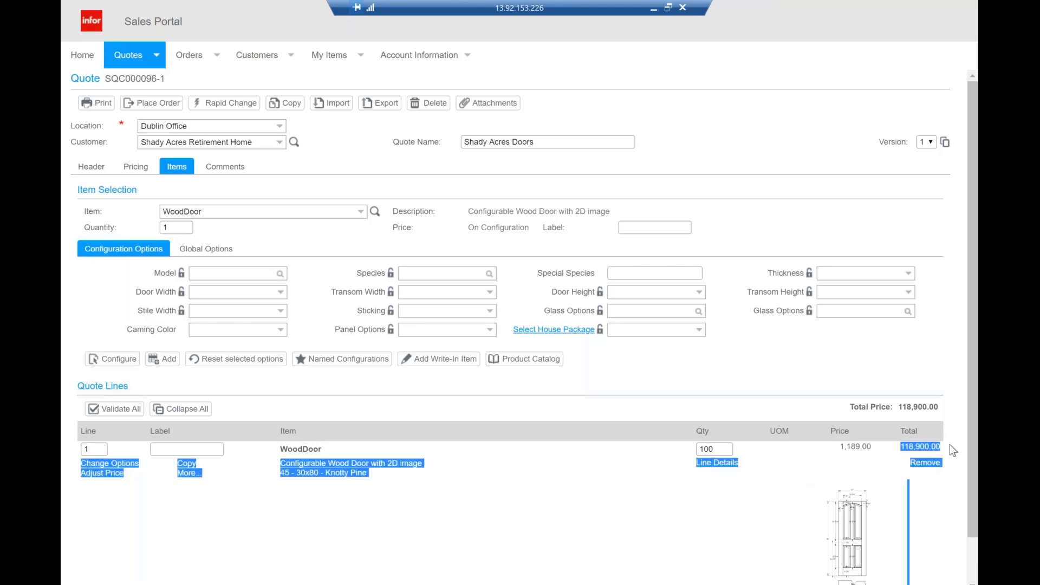
left_click(595, 493)
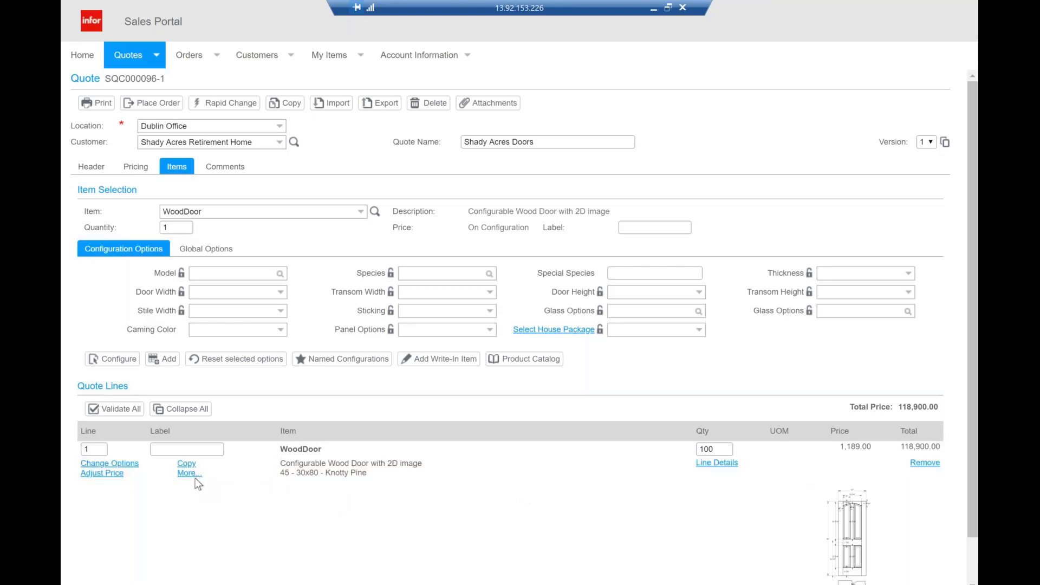
- Save the WoodDoor line's configuration for the user as a named configuration called Shady Apartments
left_click_drag(388, 473, 277, 450)
left_click(277, 450)
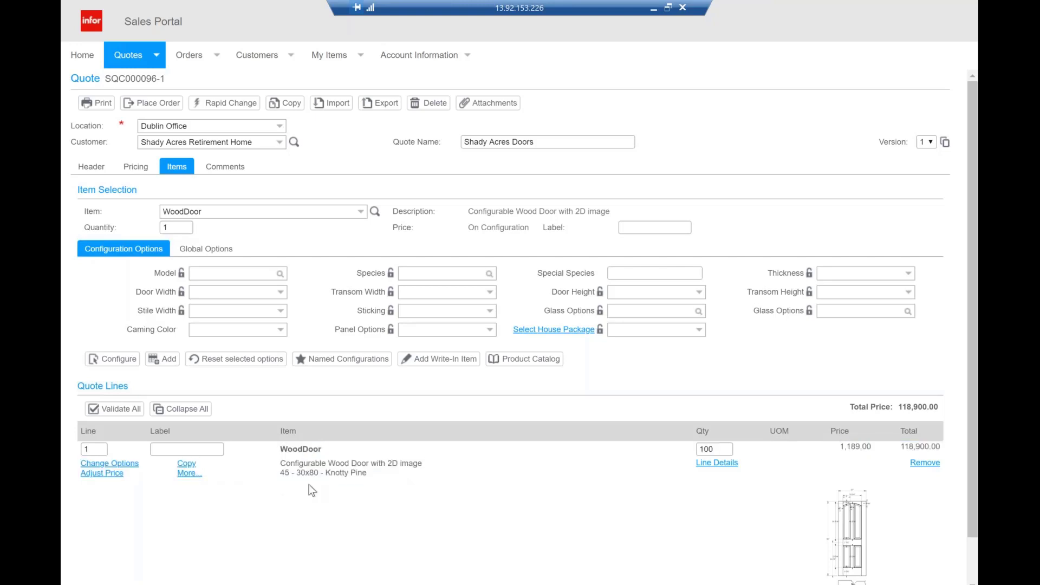
left_click(187, 475)
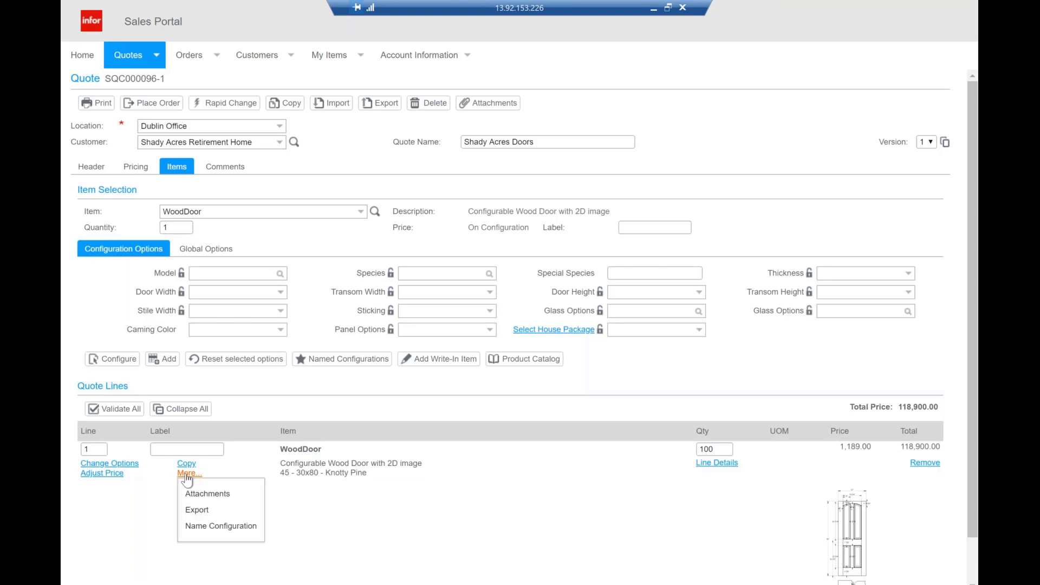
left_click(215, 525)
left_click(543, 317)
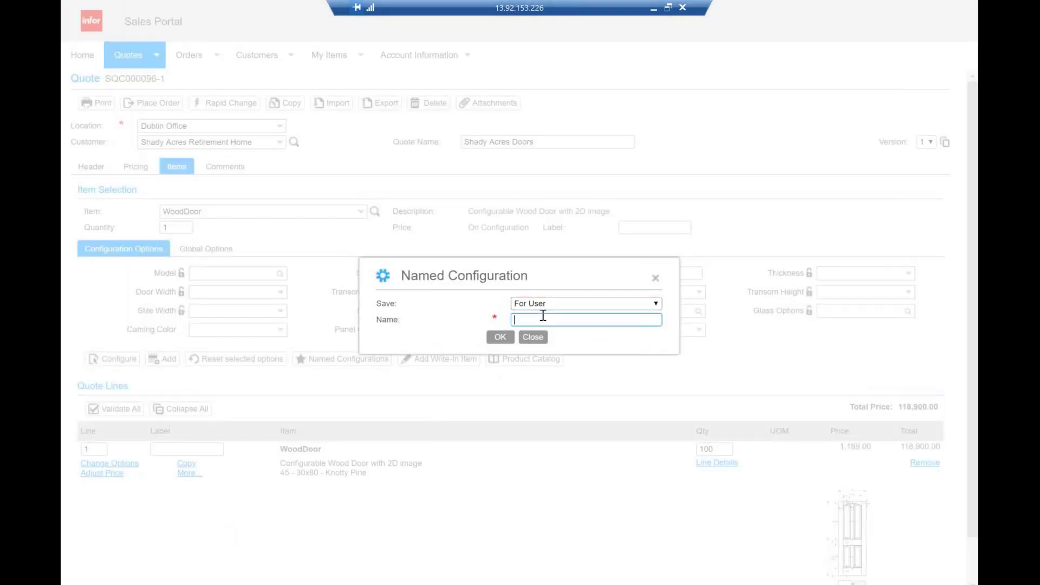
type("Shady Apartments")
left_click(498, 339)
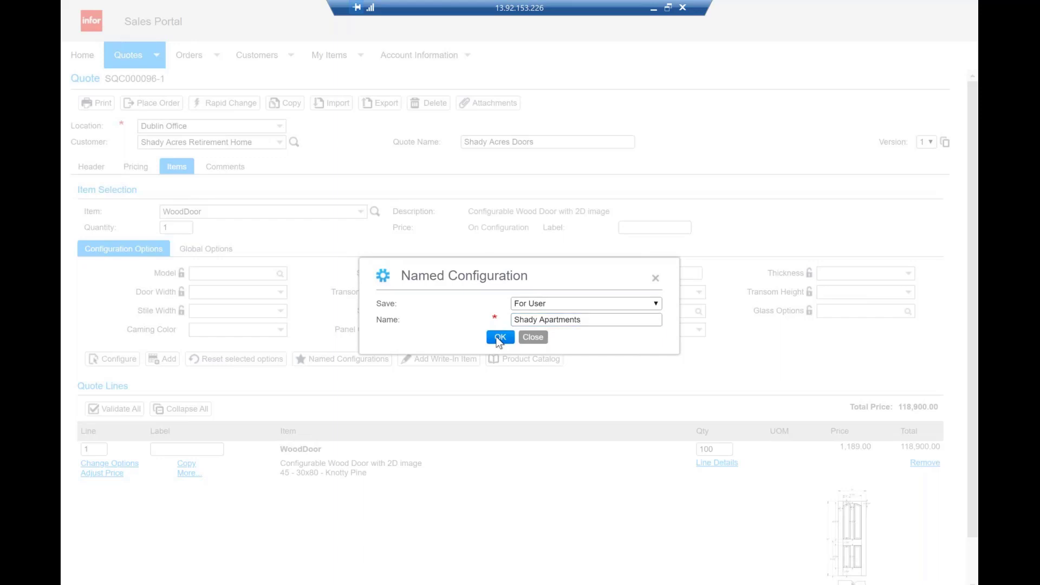